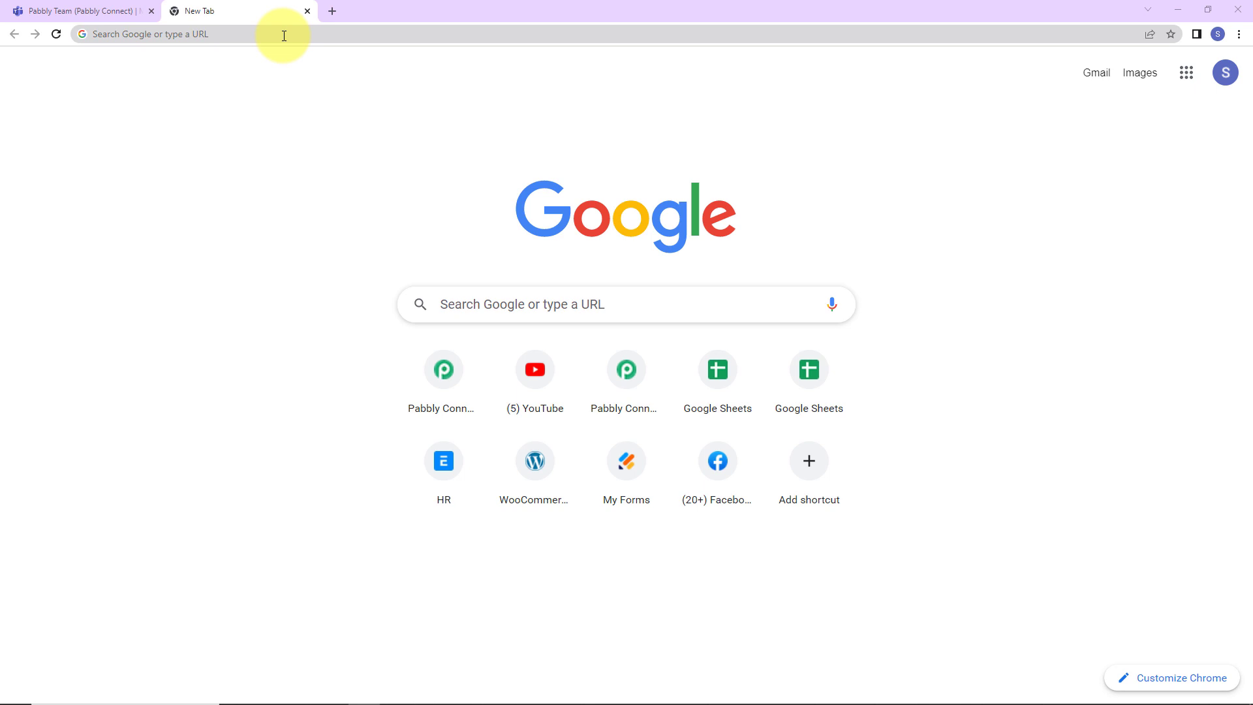
Go to pabbly.com/connect using the address bar's autocomplete suggestion
{"action": "left_click", "coordinate": [284, 36]}
{"action": "type", "text": "pa"}
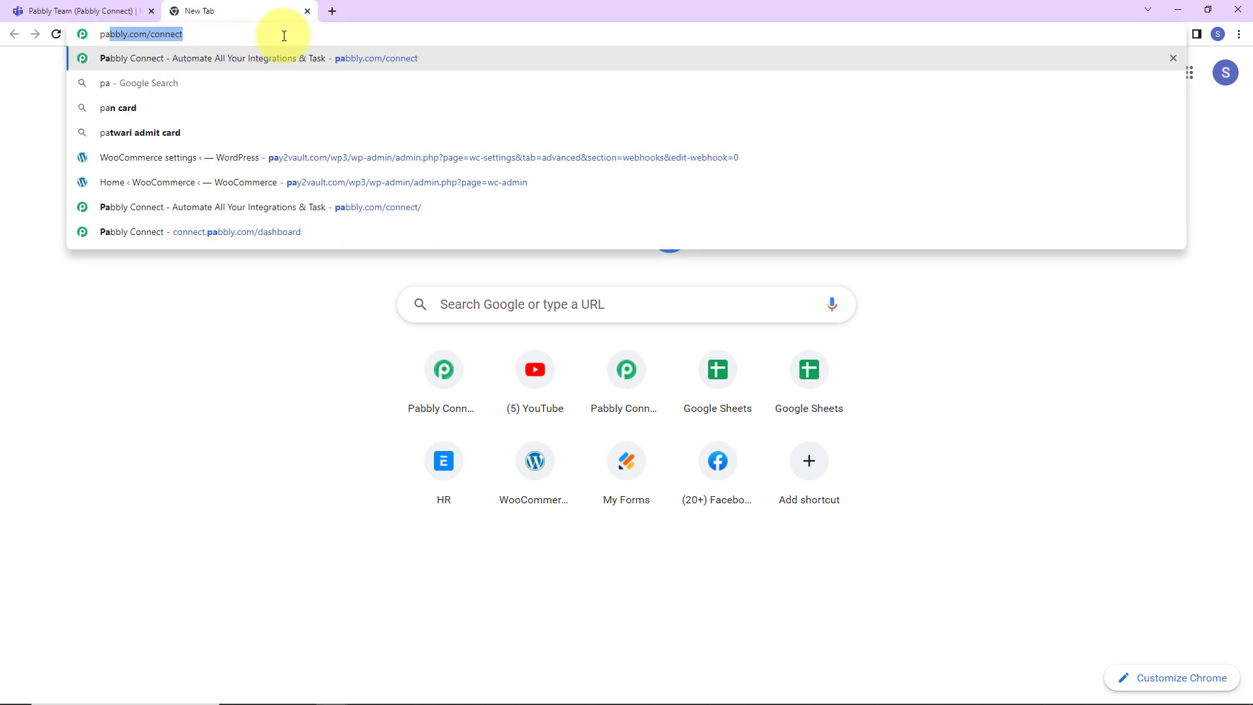
{"action": "key", "text": "Return"}
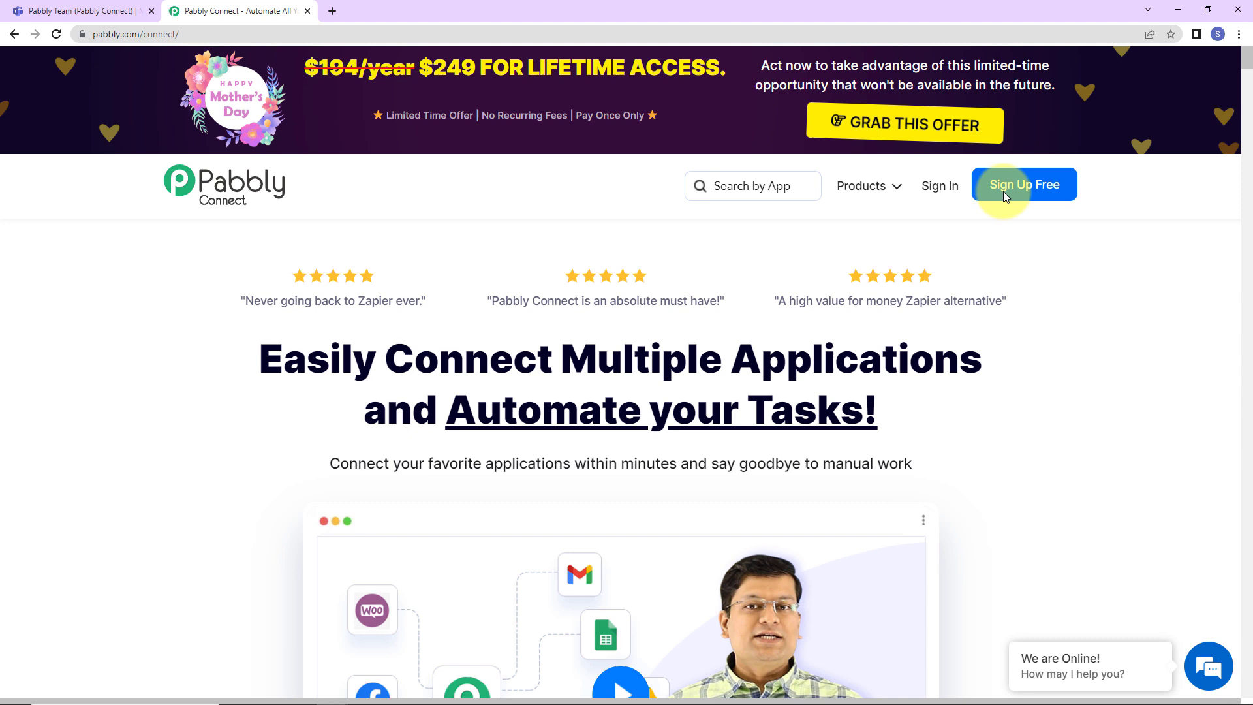
Sign in to the Pabbly Connect account from the homepage
{"action": "left_click", "coordinate": [940, 185]}
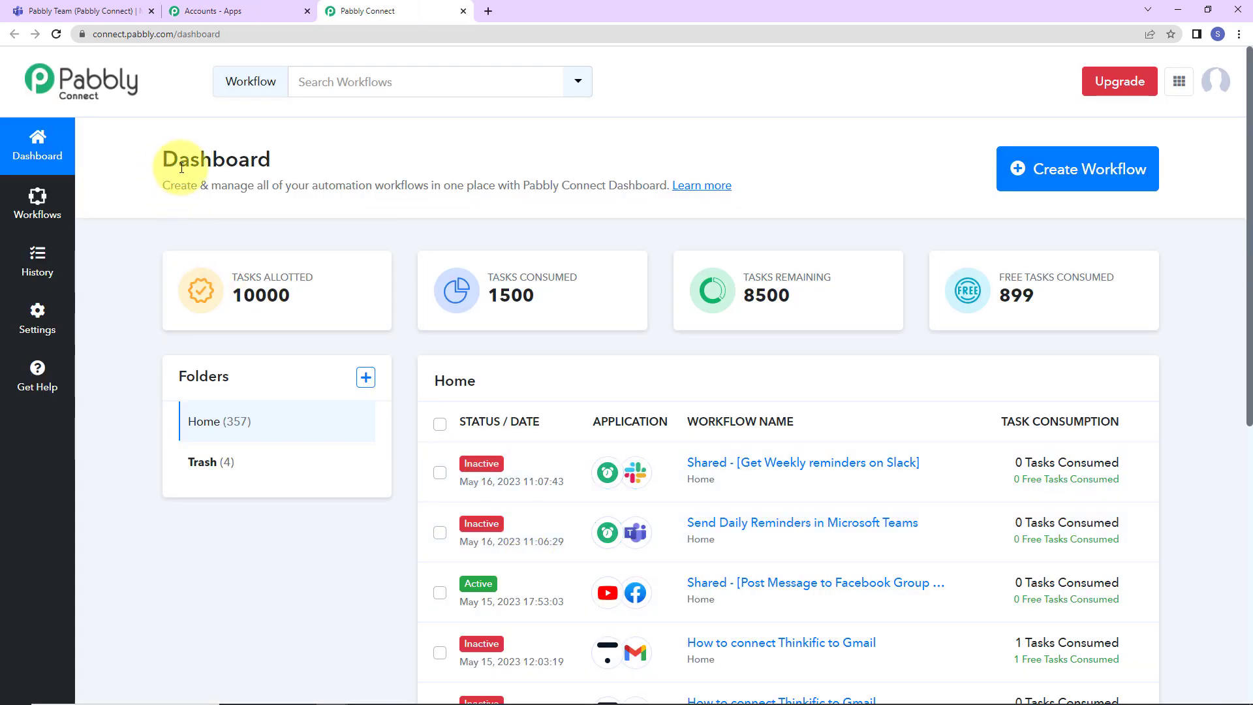
Create a workflow and paste in the name 'Send Daily Reminders in Microsoft Teams'
{"action": "left_click", "coordinate": [1023, 177]}
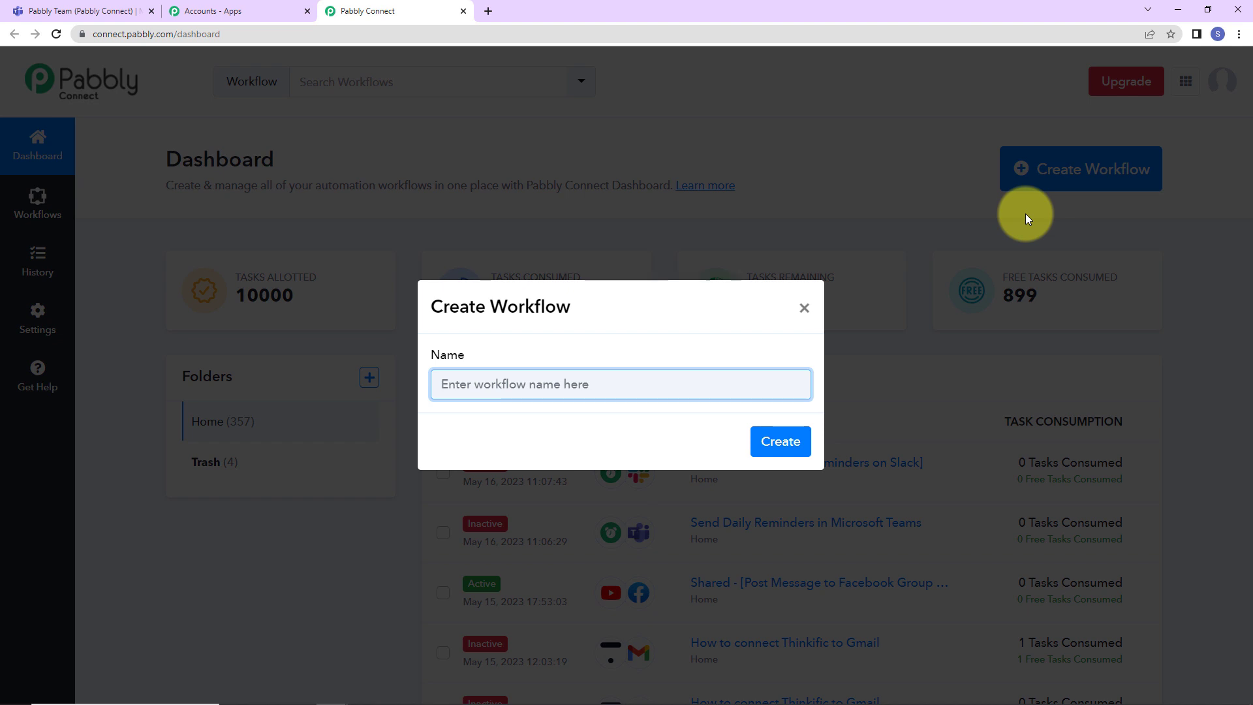
{"action": "type", "text": "Send Daily Reminders in Microsoft Teams"}
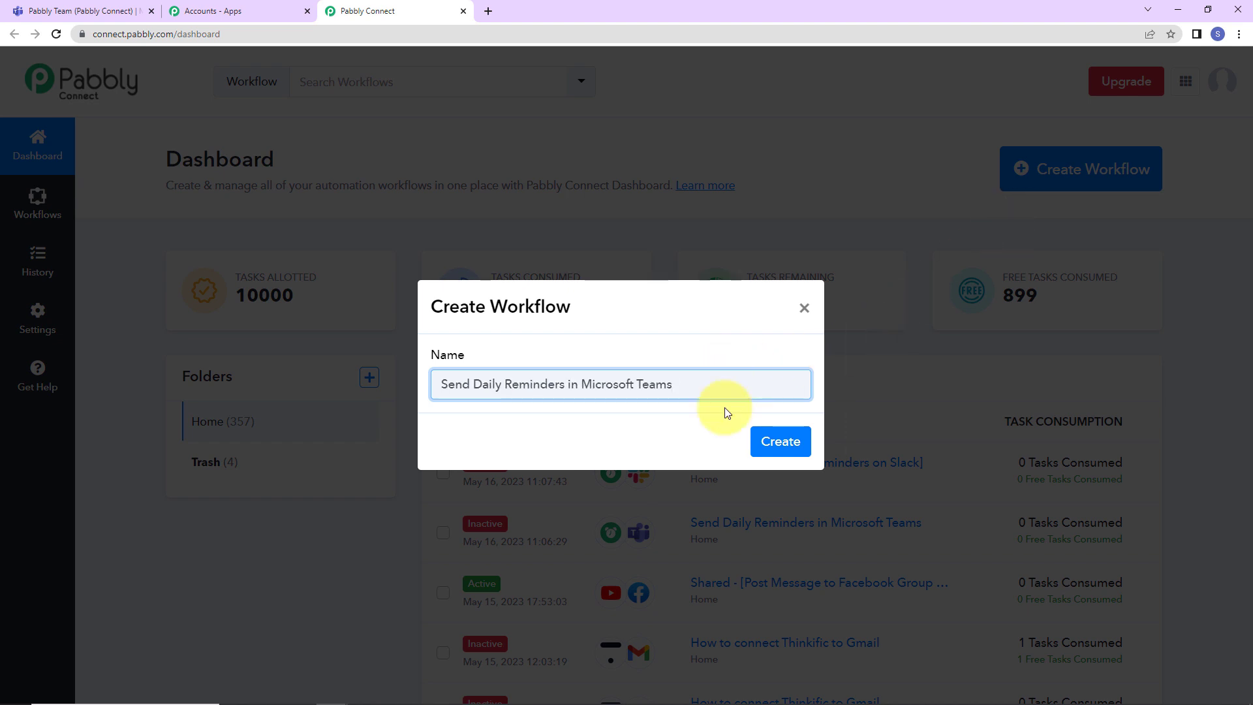
{"action": "left_click", "coordinate": [777, 440]}
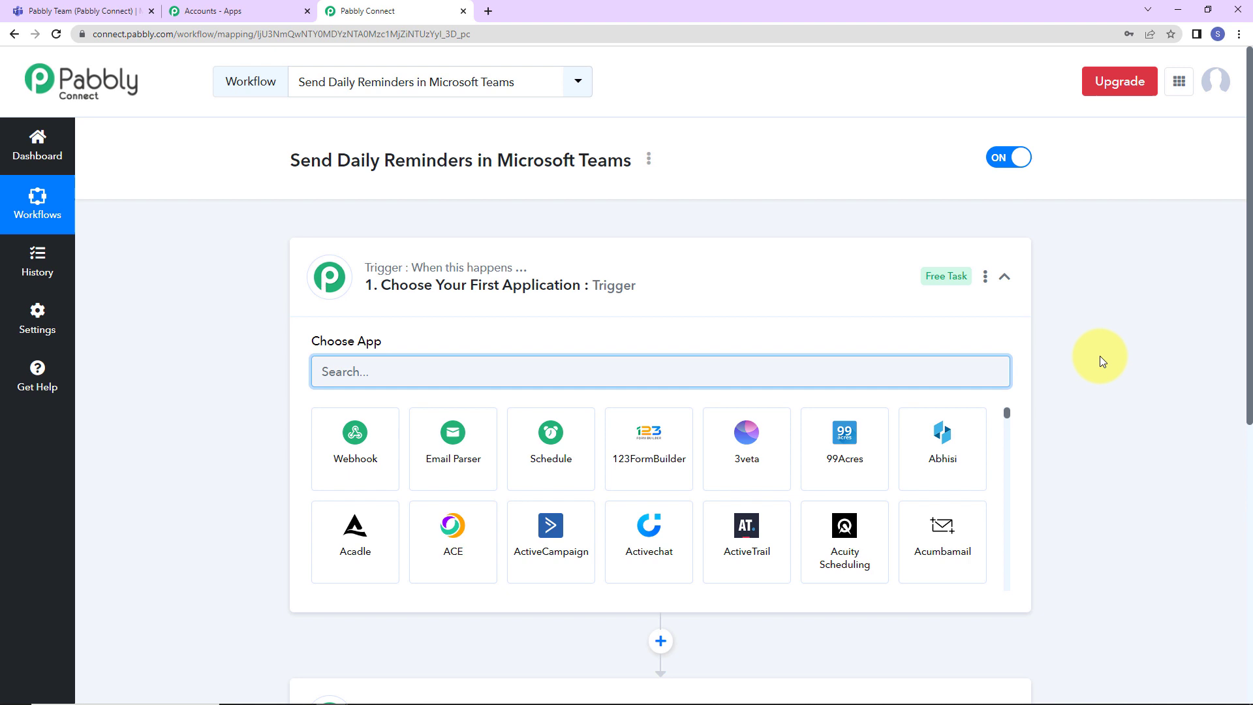
Search the trigger app list for 'sch', correcting the mistyped 'schd'
{"action": "scroll", "coordinate": [1084, 329], "scroll_direction": "down", "scroll_amount": 2}
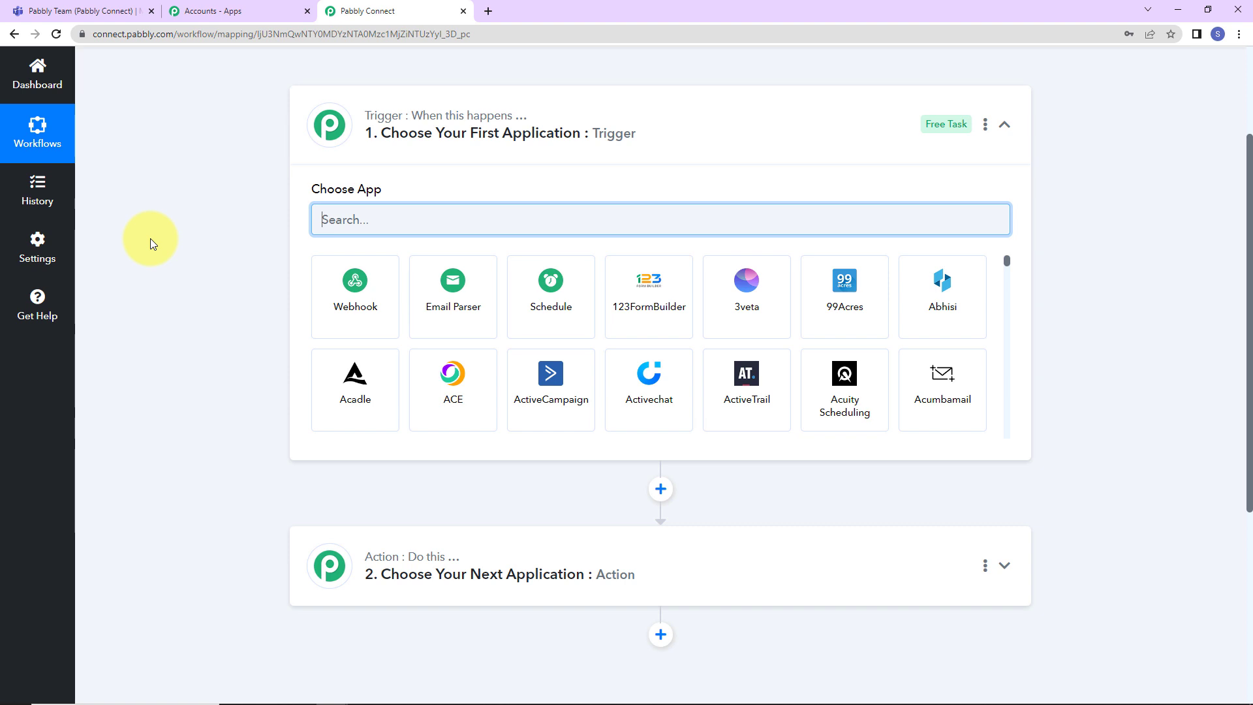
{"action": "type", "text": "schd"}
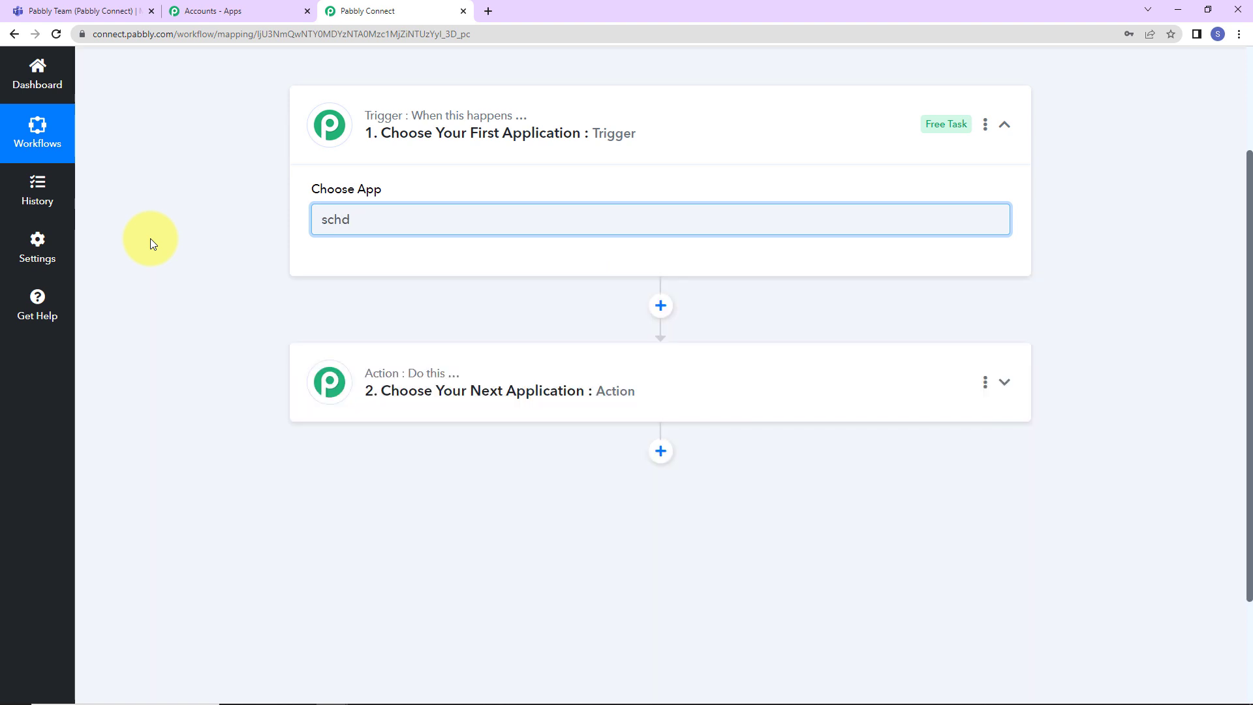
{"action": "key", "text": "BackSpace"}
Choose Schedule as the trigger app and set it to run Every day
{"action": "type", "text": "e"}
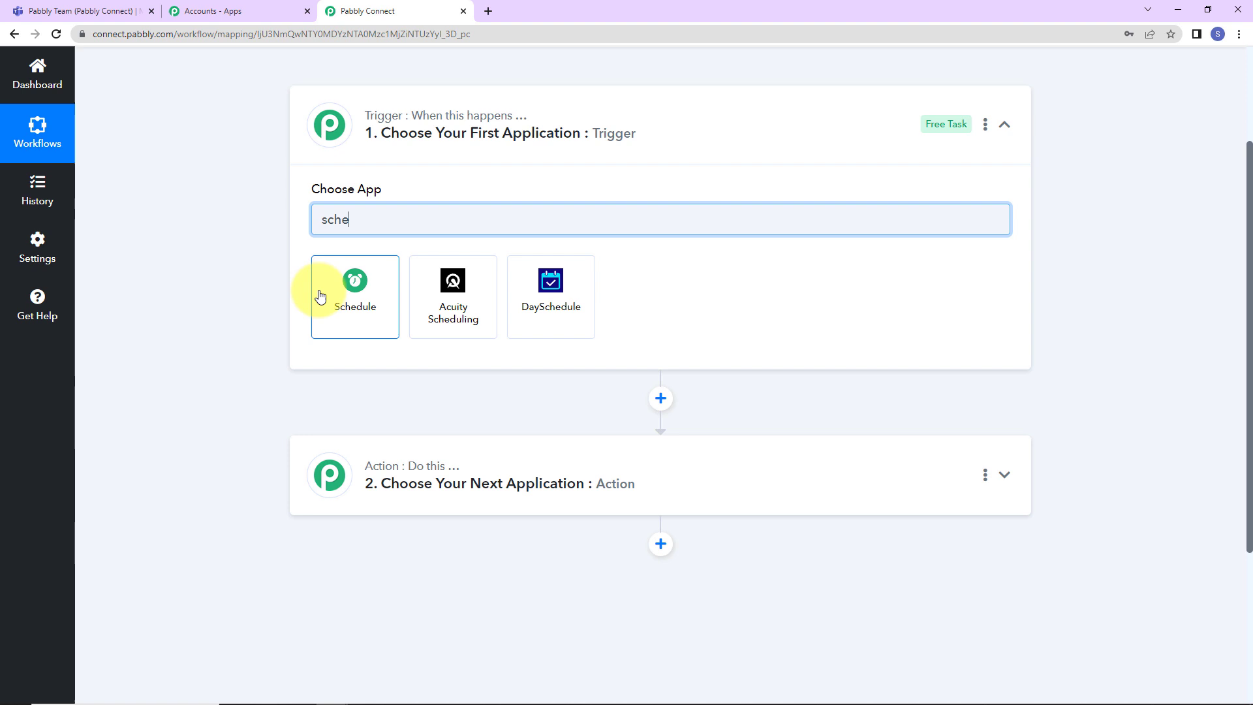
{"action": "left_click", "coordinate": [339, 309]}
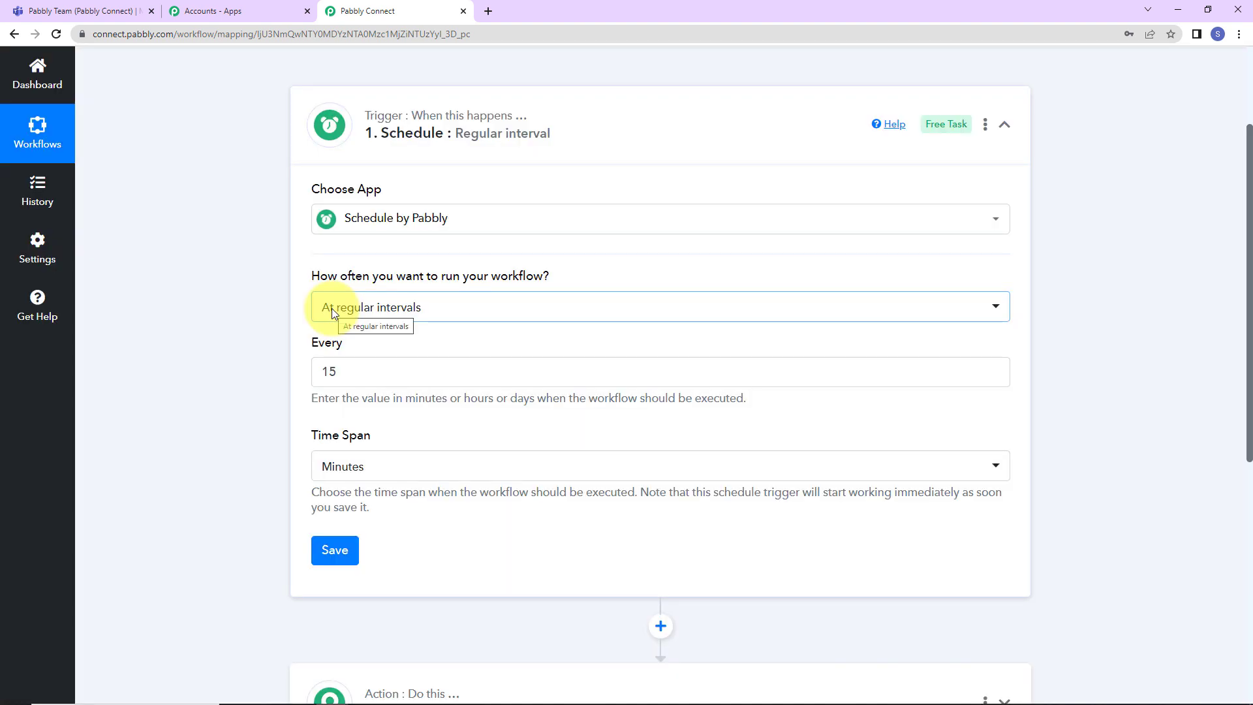
{"action": "left_click", "coordinate": [460, 316]}
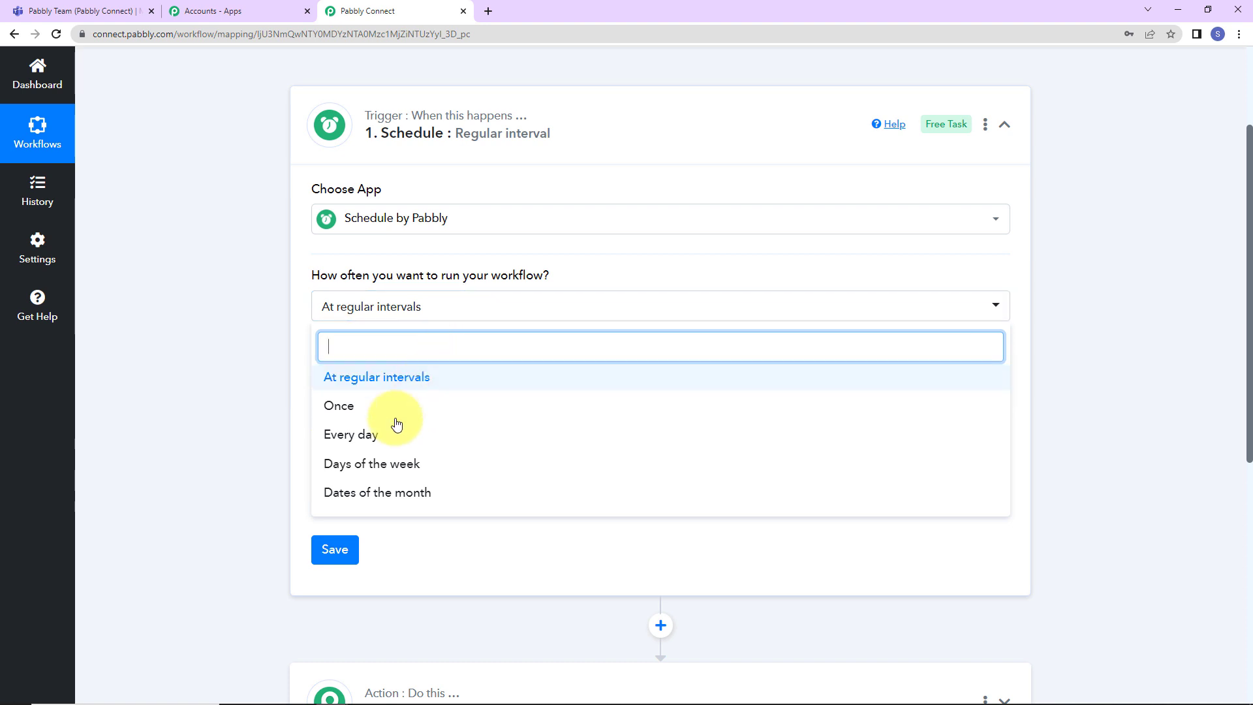
{"action": "left_click", "coordinate": [352, 437]}
Set the daily run time to 10:00 AM and save the trigger
{"action": "left_click", "coordinate": [326, 374]}
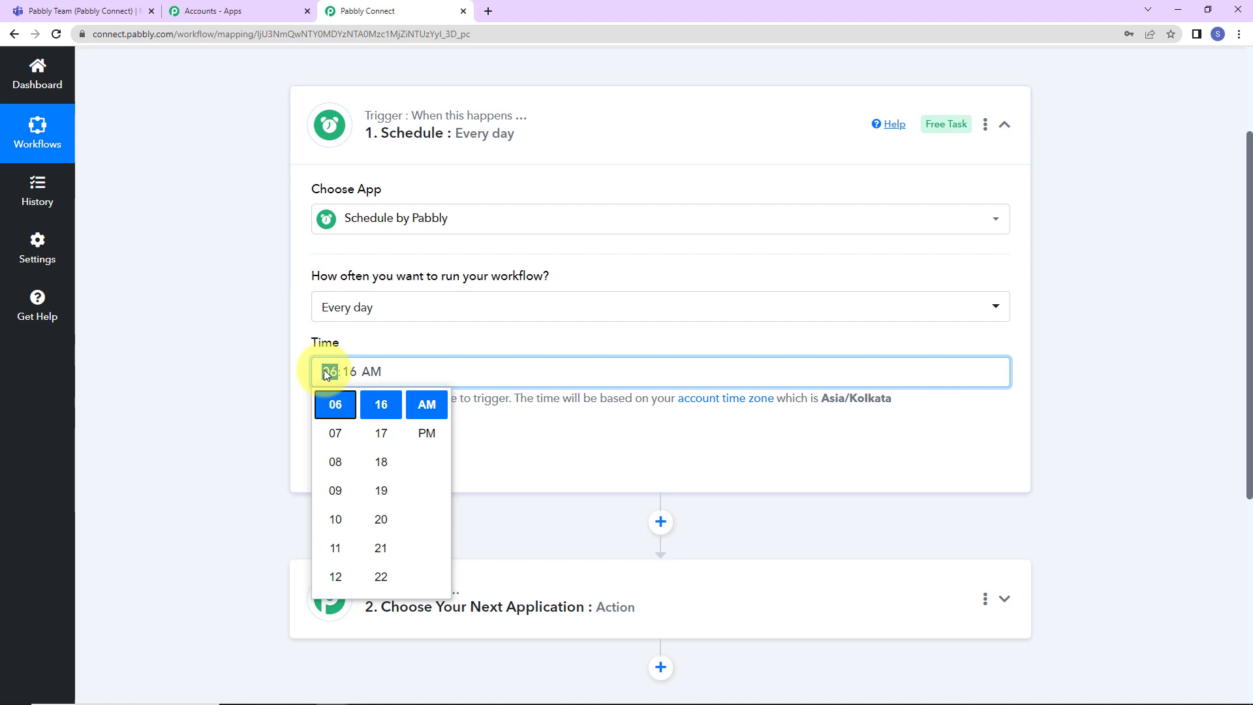
{"action": "left_click", "coordinate": [346, 516]}
{"action": "left_click", "coordinate": [380, 516]}
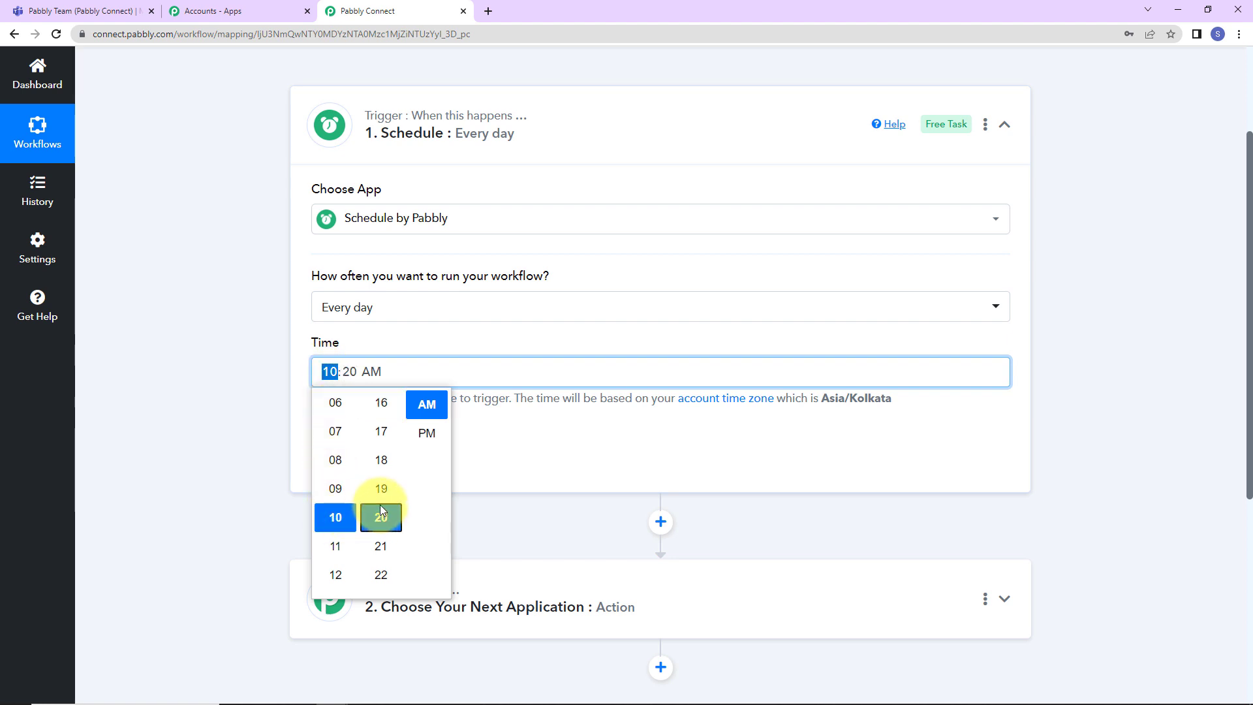
{"action": "scroll", "coordinate": [384, 501], "scroll_direction": "up", "scroll_amount": 3}
{"action": "scroll", "coordinate": [381, 496], "scroll_direction": "up", "scroll_amount": 4}
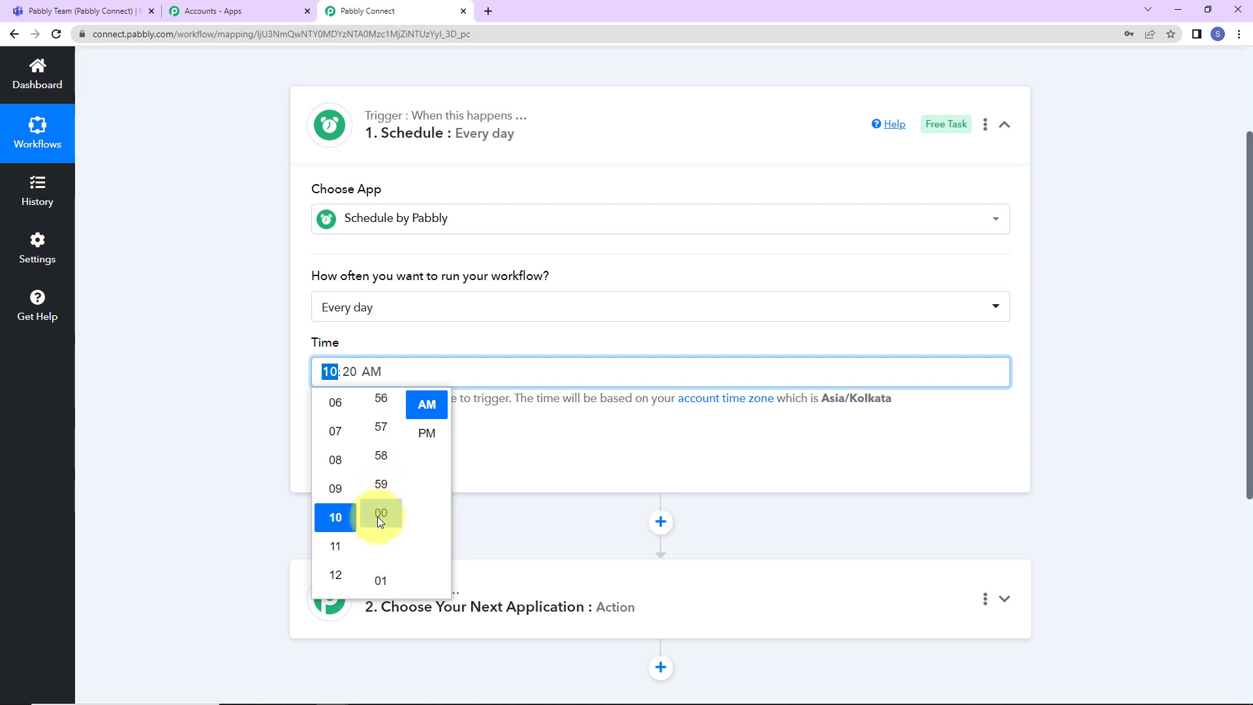
{"action": "left_click", "coordinate": [381, 512]}
{"action": "left_click", "coordinate": [276, 433]}
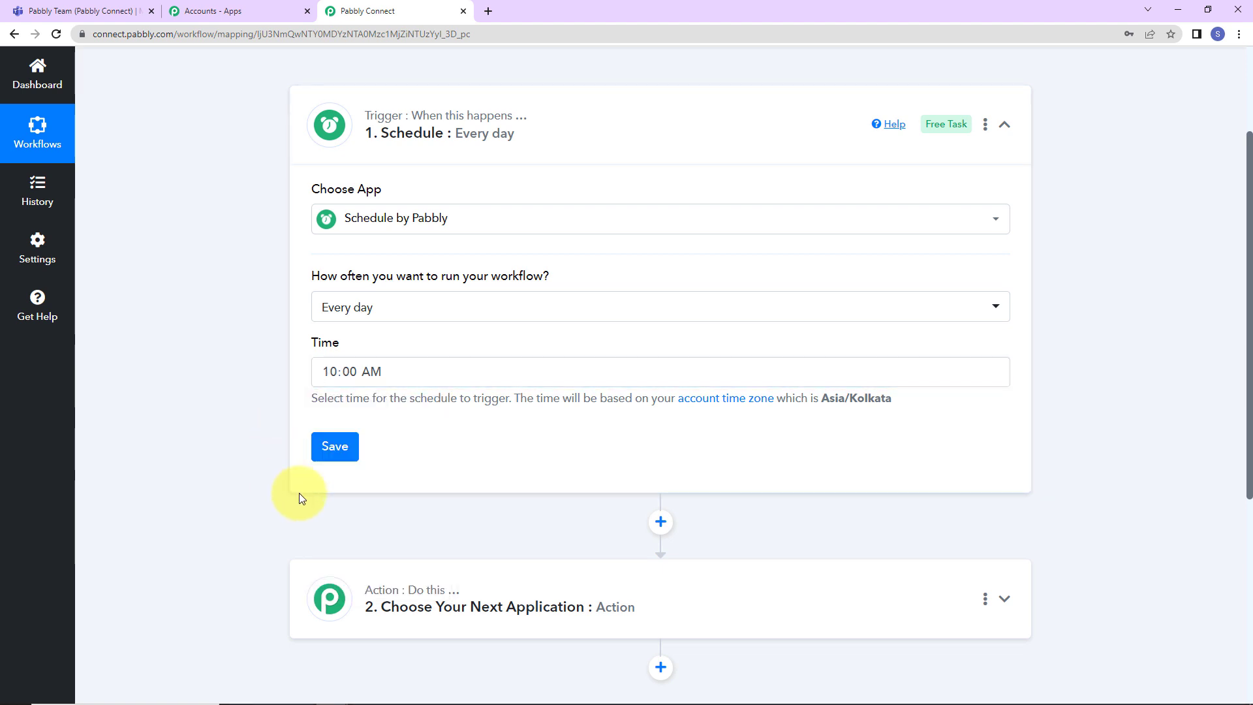
{"action": "left_click", "coordinate": [341, 451]}
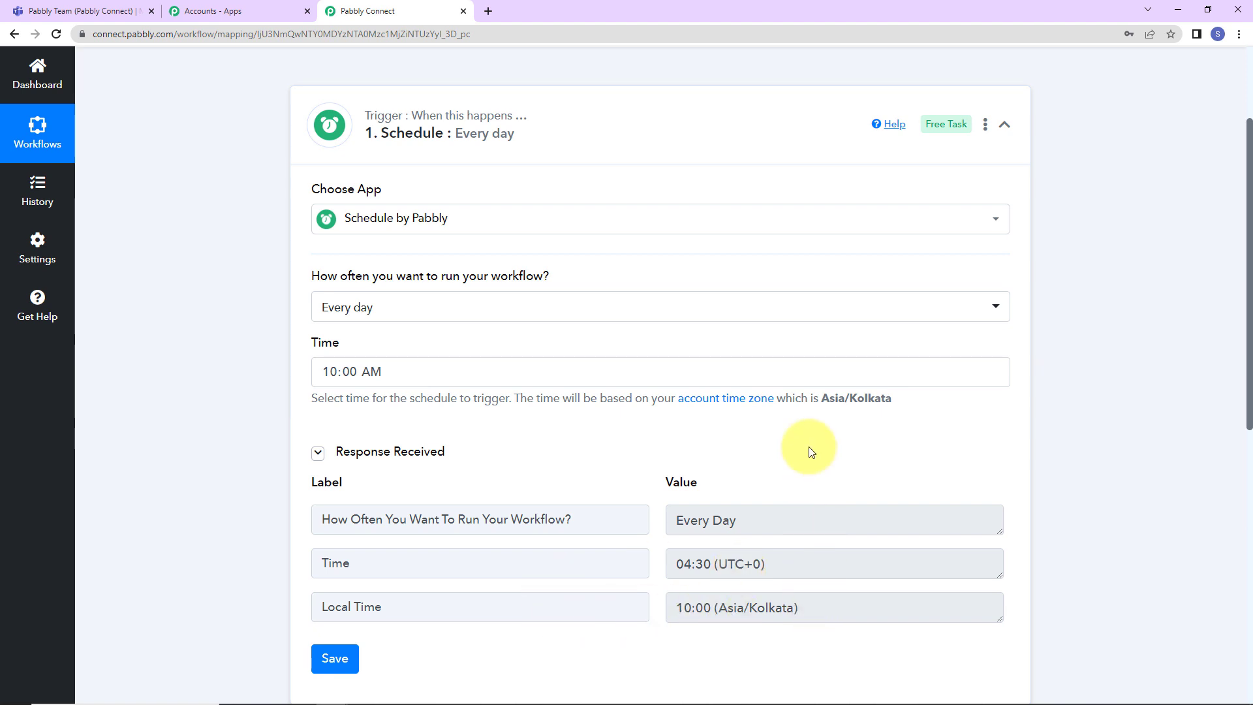
Scroll down to the workflow's second, action step
{"action": "scroll", "coordinate": [809, 451], "scroll_direction": "down", "scroll_amount": 5}
{"action": "scroll", "coordinate": [587, 492], "scroll_direction": "down", "scroll_amount": 2}
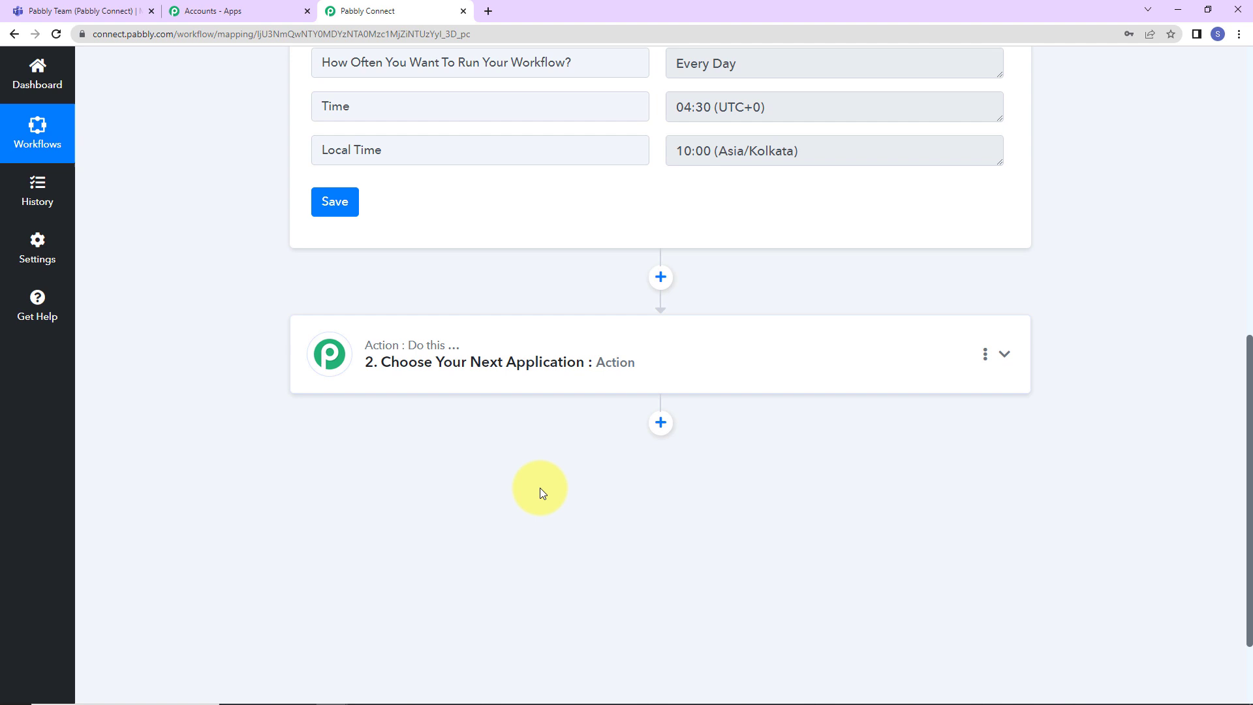
Choose Microsoft Teams as the action app by searching 'micr'
{"action": "left_click", "coordinate": [420, 361]}
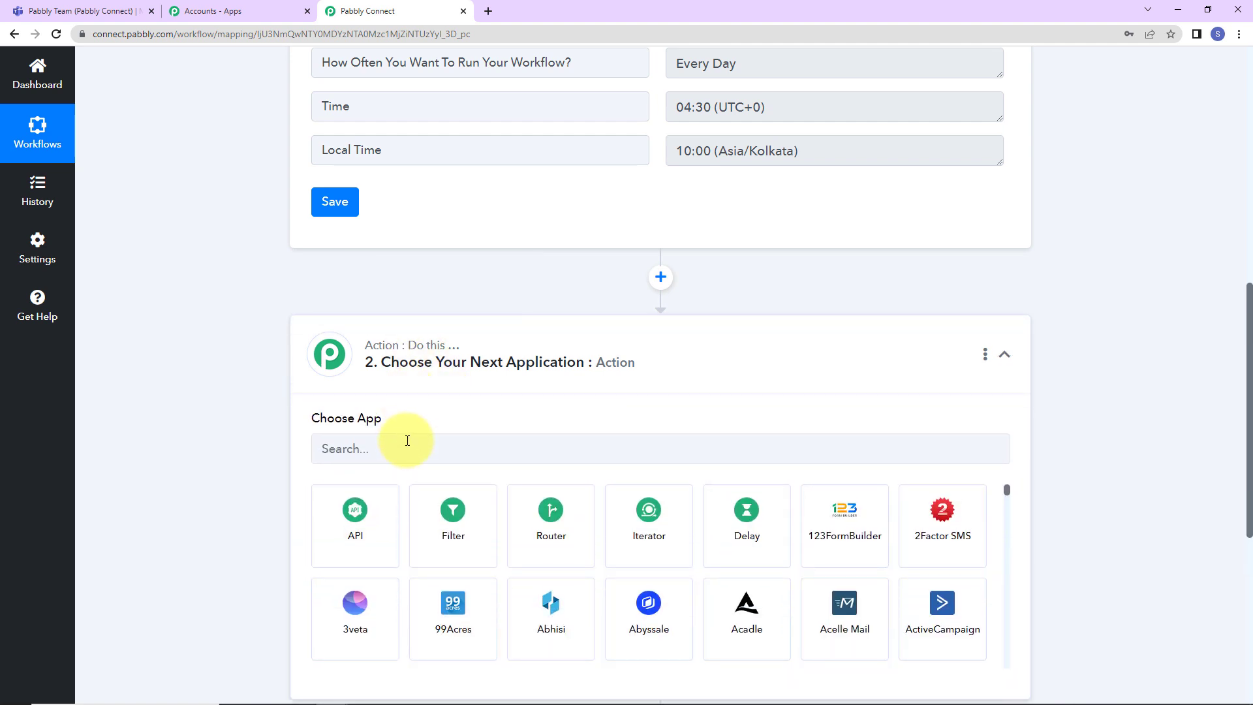
{"action": "left_click", "coordinate": [407, 446]}
{"action": "type", "text": "micr"}
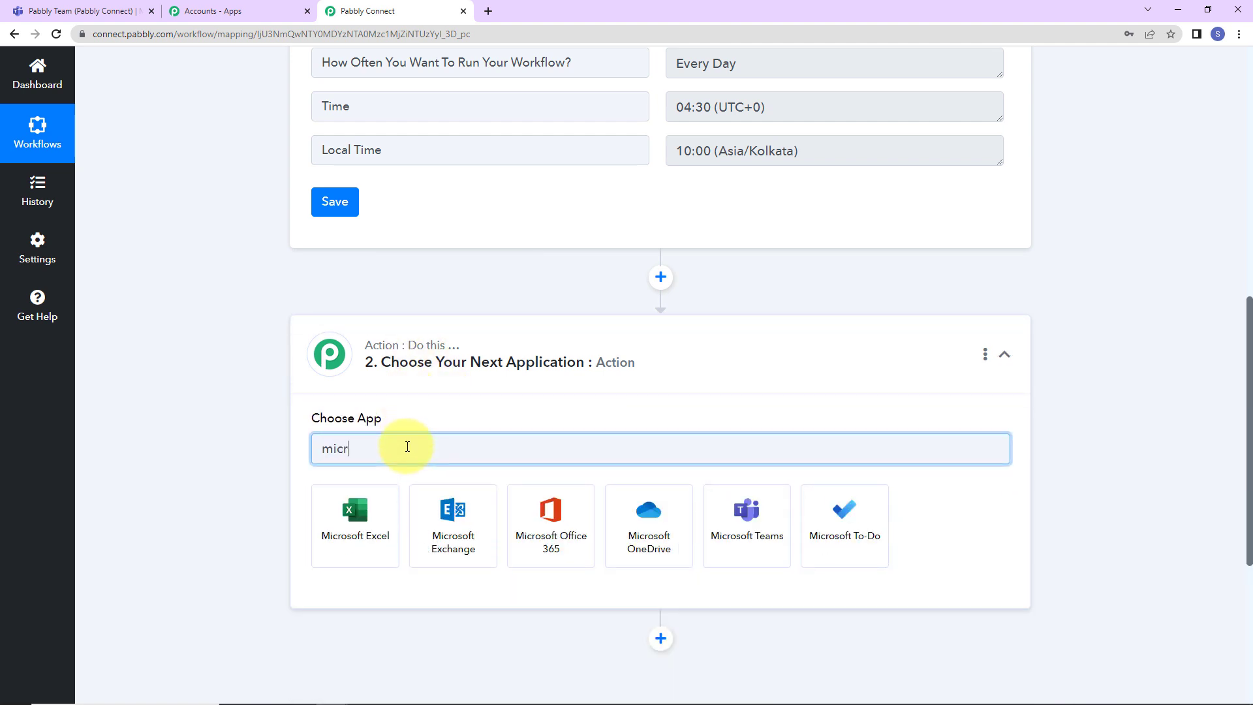
{"action": "left_click", "coordinate": [725, 518]}
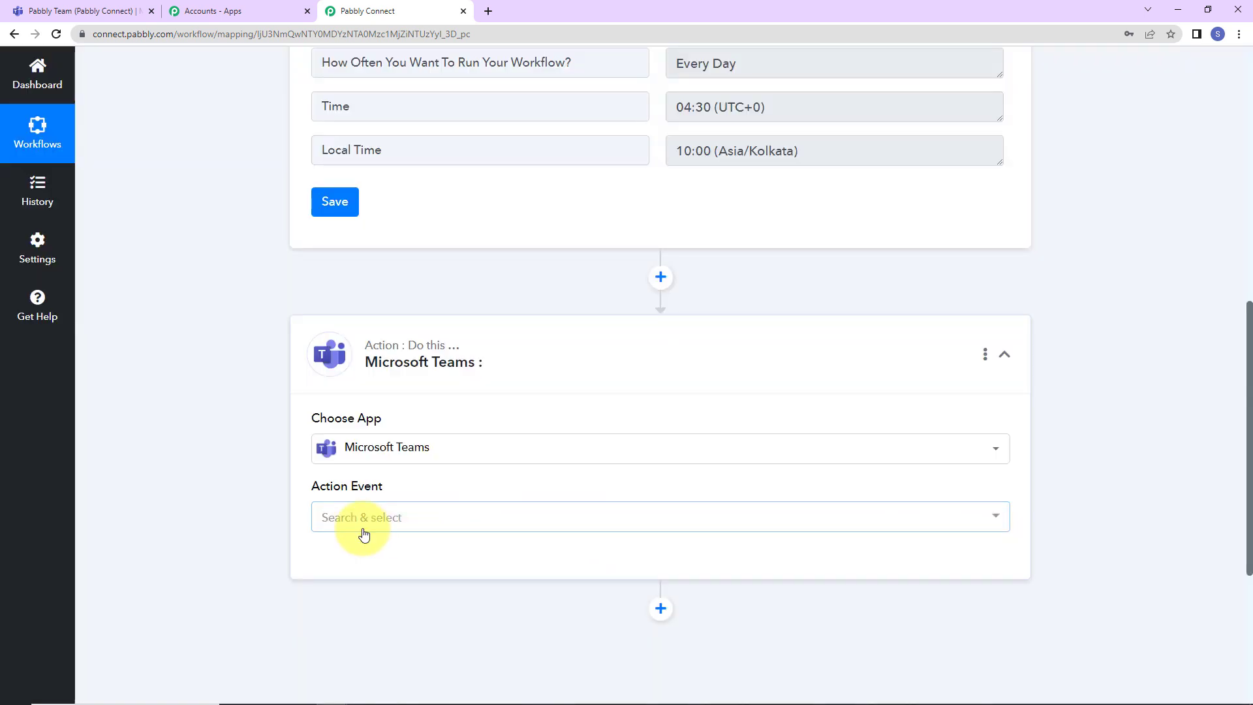
Set the action event to Send Message in a Channel and start connecting an account
{"action": "left_click", "coordinate": [364, 533]}
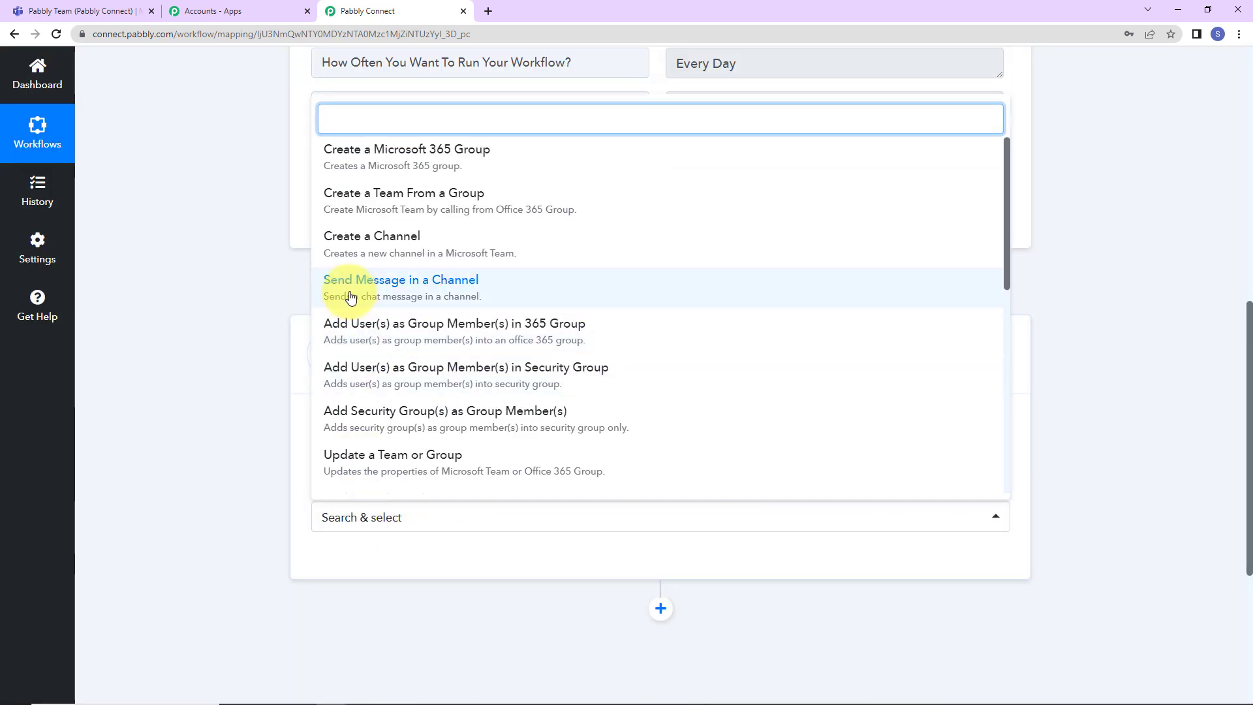
{"action": "left_click", "coordinate": [467, 290]}
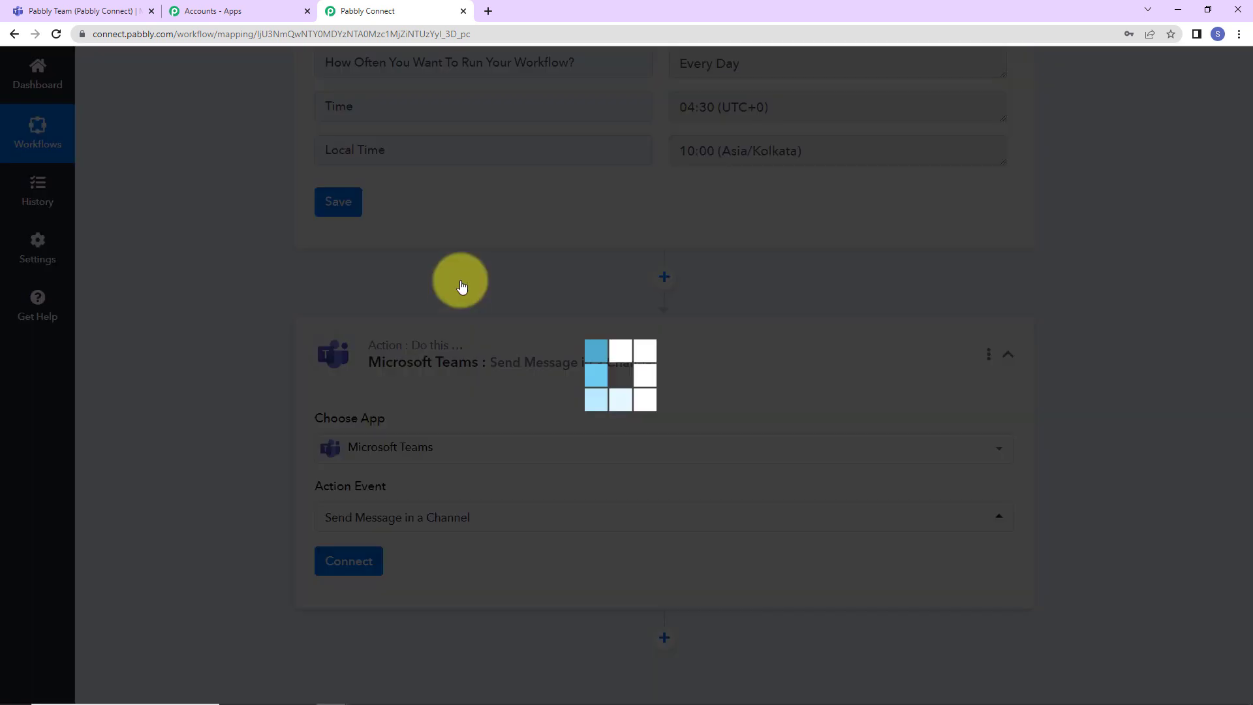
{"action": "left_click", "coordinate": [328, 561]}
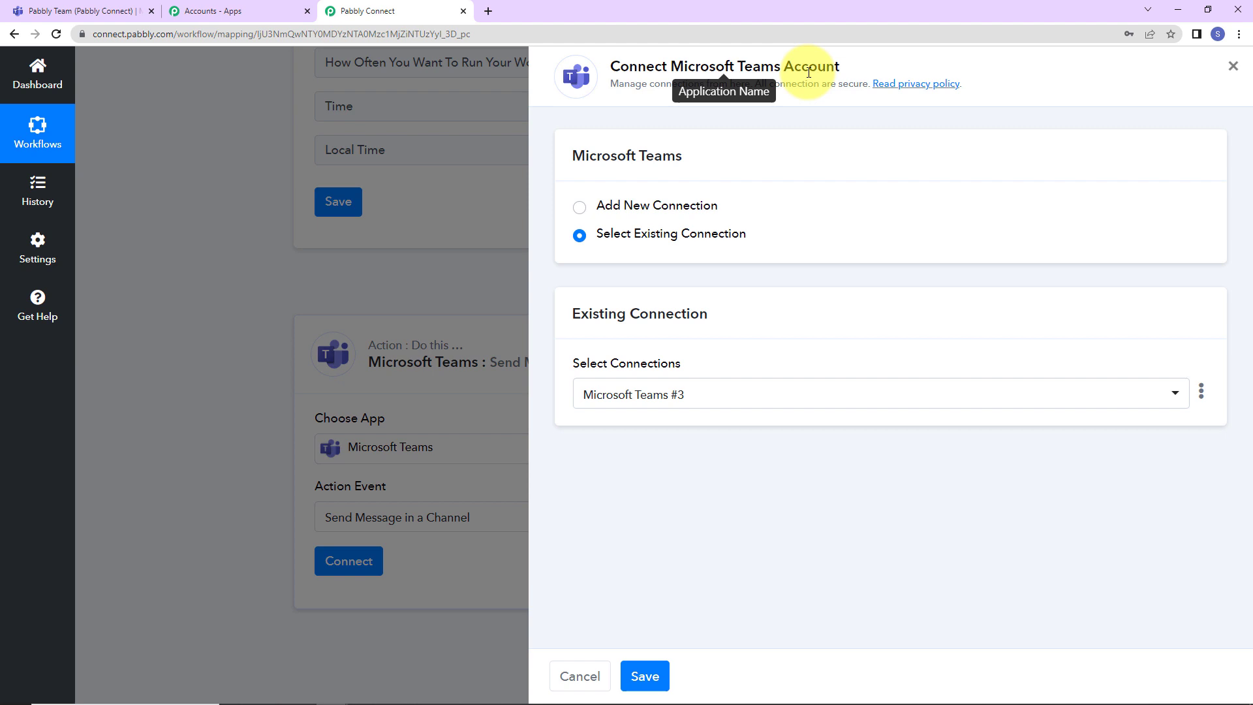
Add a new Microsoft Teams connection and accept the permissions Pabbly Connect requests
{"action": "left_click", "coordinate": [580, 208]}
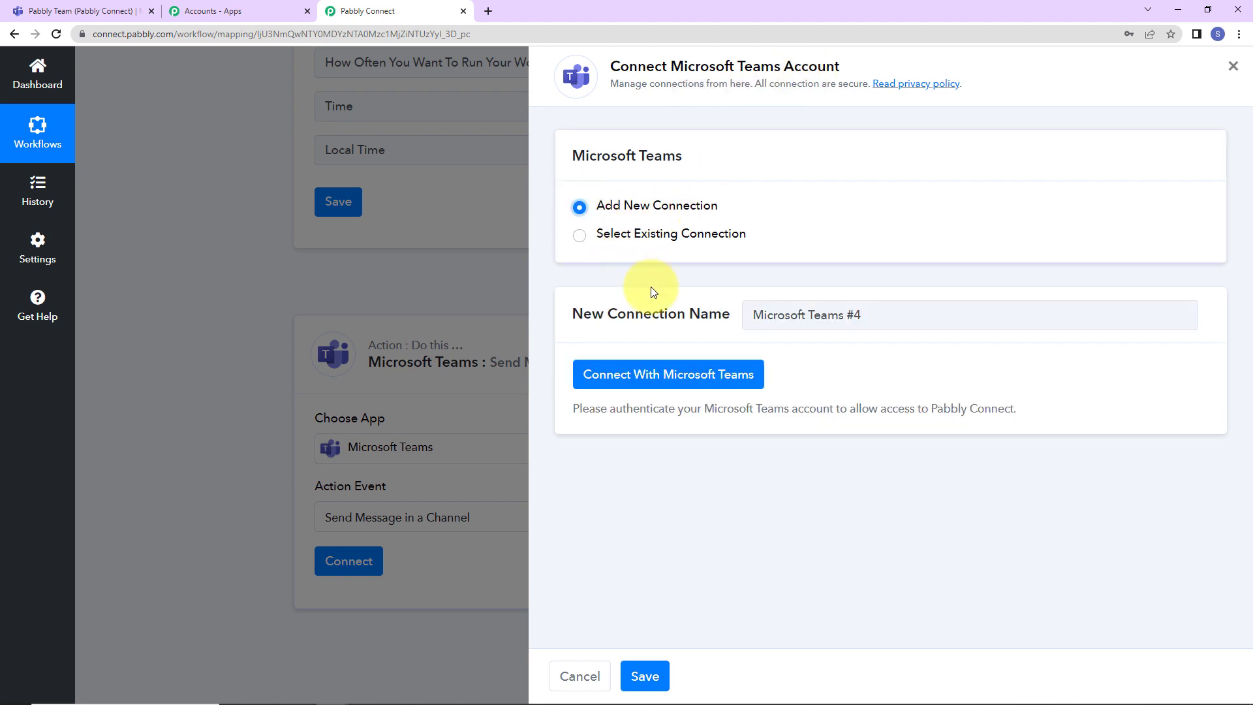
{"action": "left_click", "coordinate": [629, 377]}
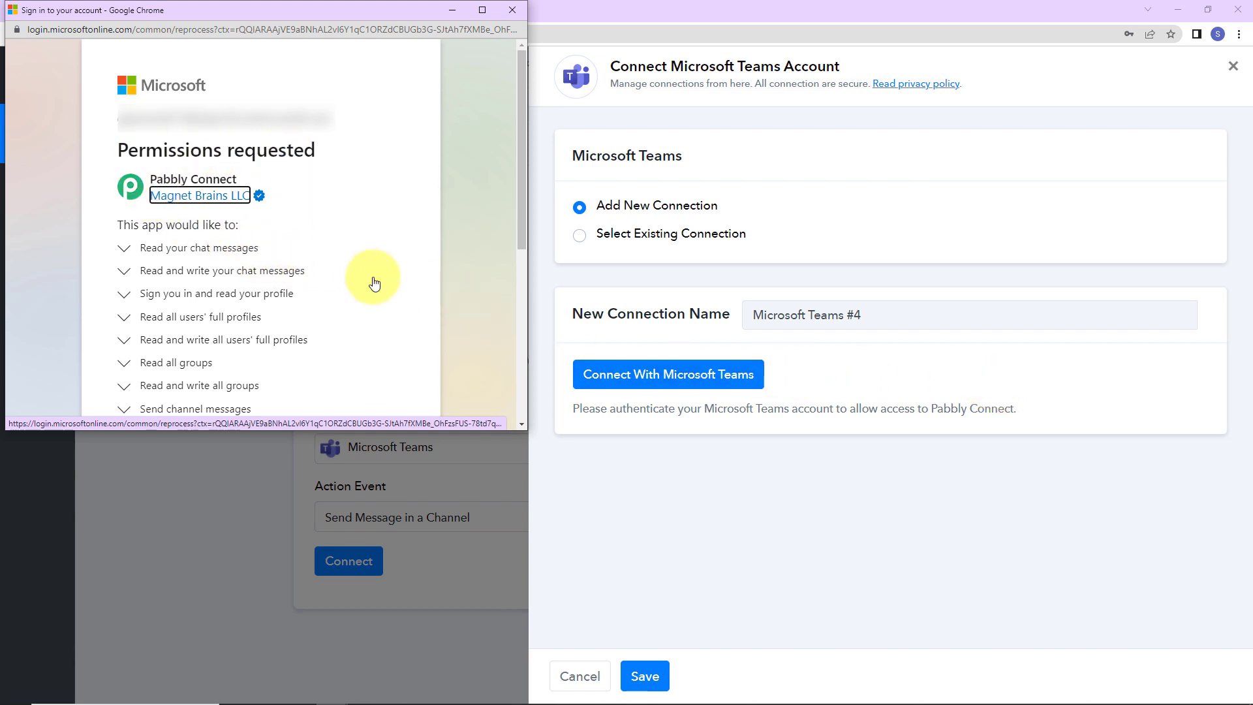
{"action": "scroll", "coordinate": [374, 282], "scroll_direction": "down", "scroll_amount": 5}
{"action": "left_click", "coordinate": [358, 357]}
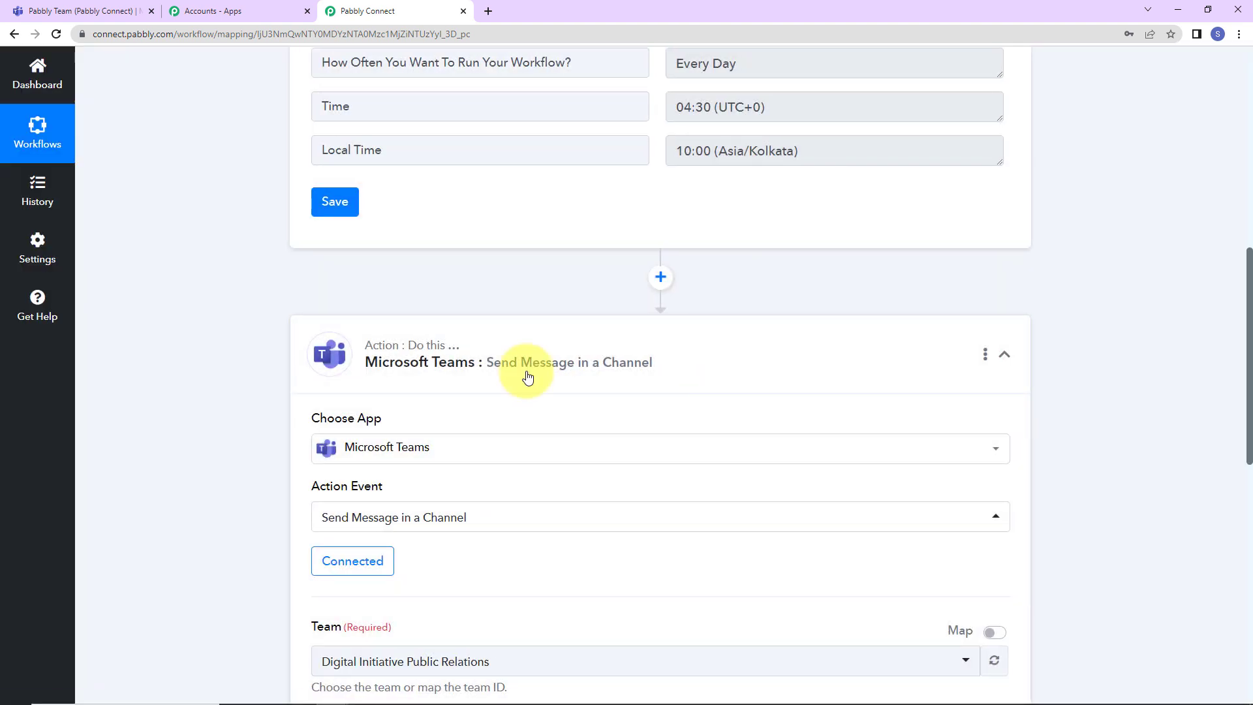
{"action": "scroll", "coordinate": [527, 377], "scroll_direction": "down", "scroll_amount": 2}
{"action": "scroll", "coordinate": [528, 377], "scroll_direction": "down", "scroll_amount": 5}
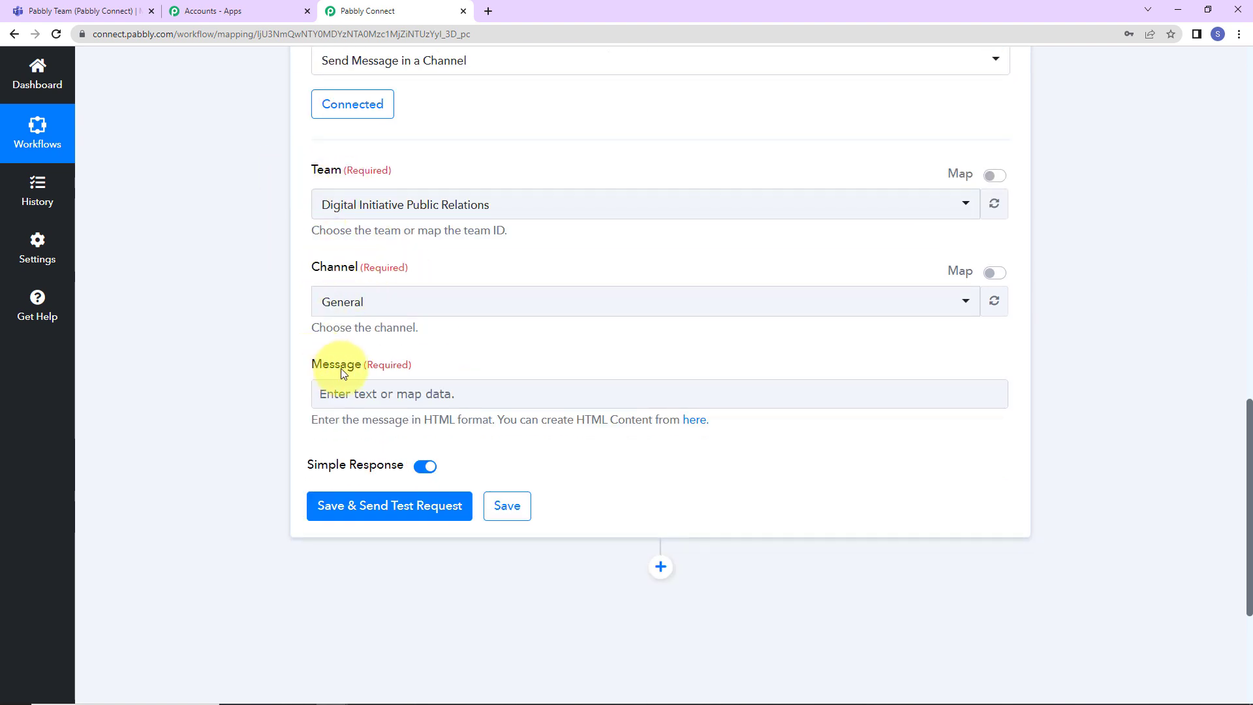
{"action": "left_click", "coordinate": [333, 396]}
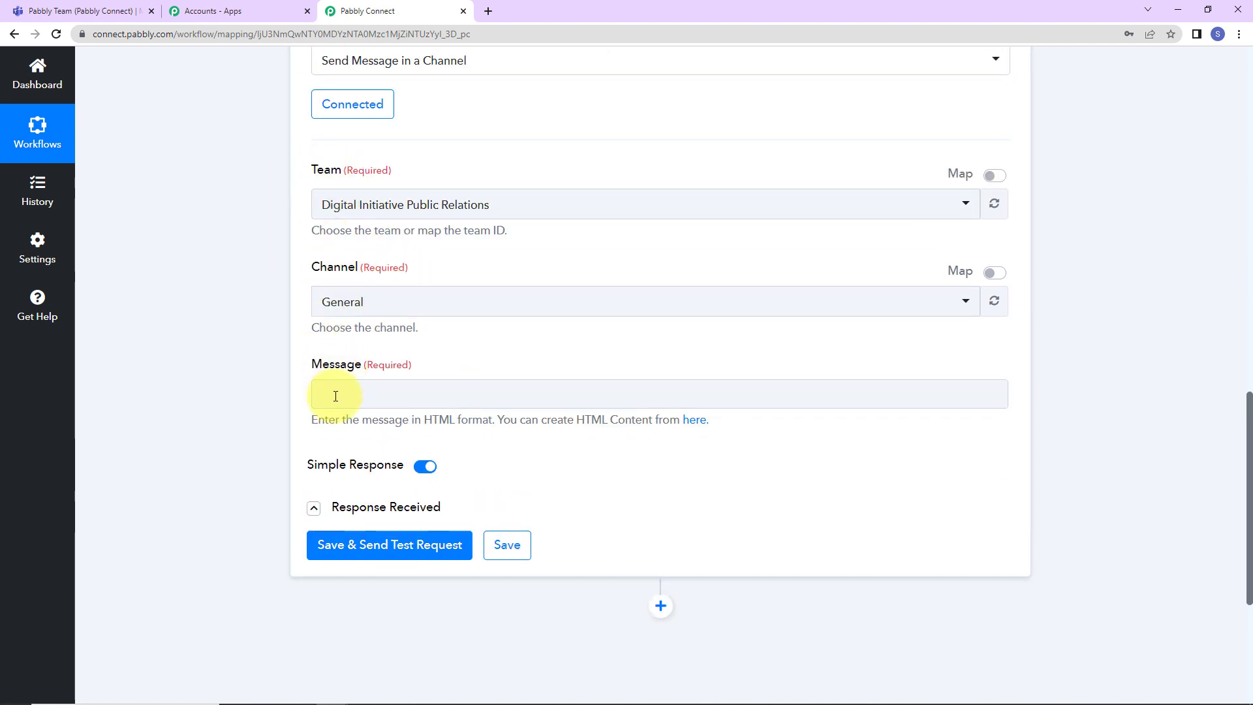
{"action": "left_click", "coordinate": [65, 11]}
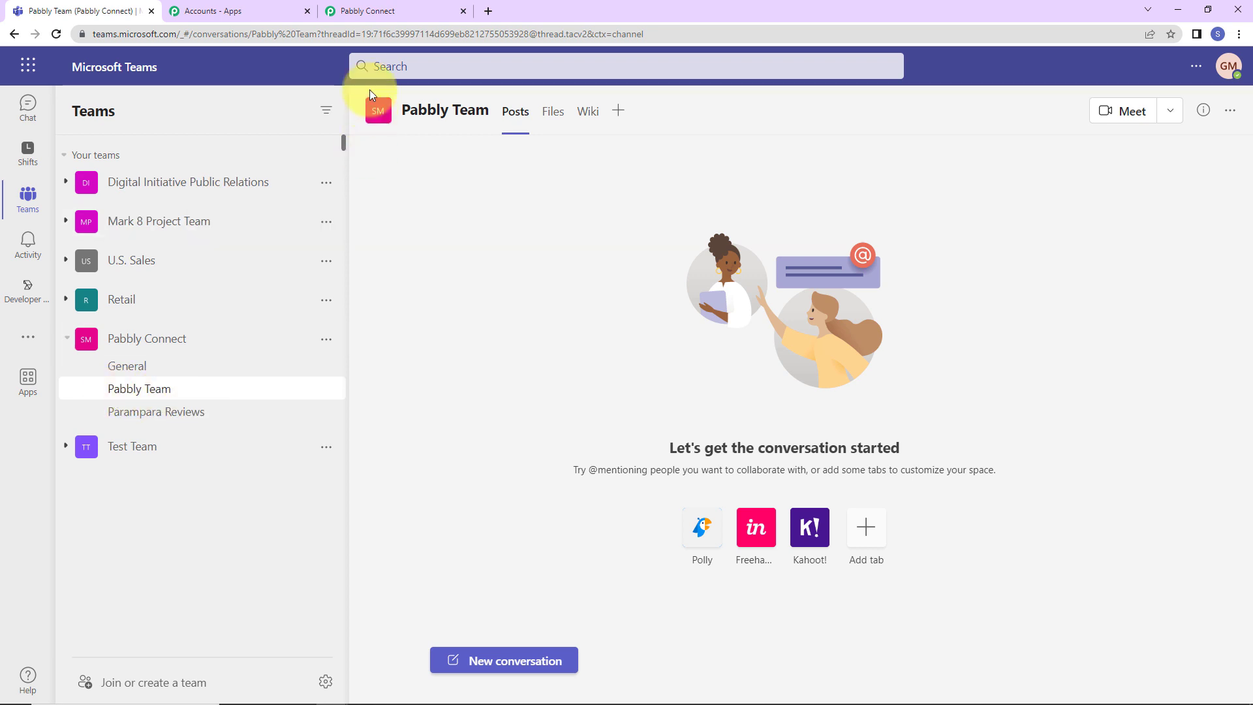
Target team Pabbly Connect, channel Pabbly Team, and paste the daily topics reminder as the message
{"action": "left_click", "coordinate": [388, 13]}
{"action": "left_click", "coordinate": [353, 212]}
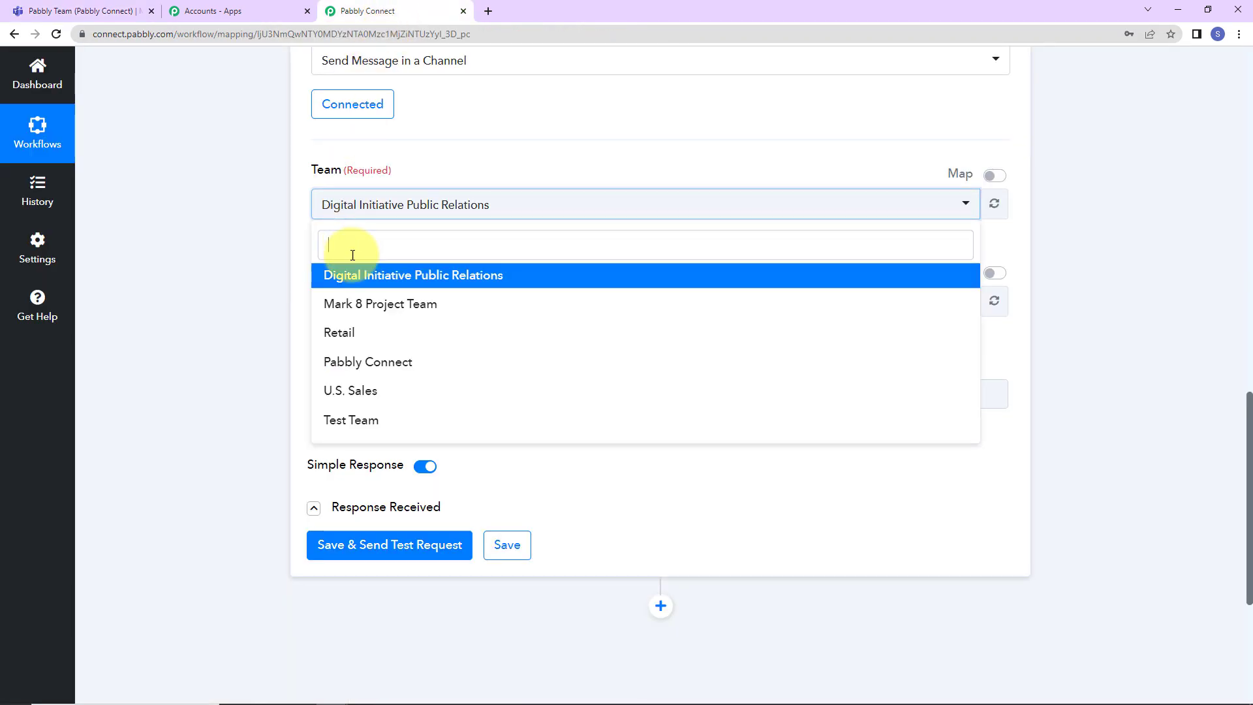
{"action": "left_click", "coordinate": [344, 361]}
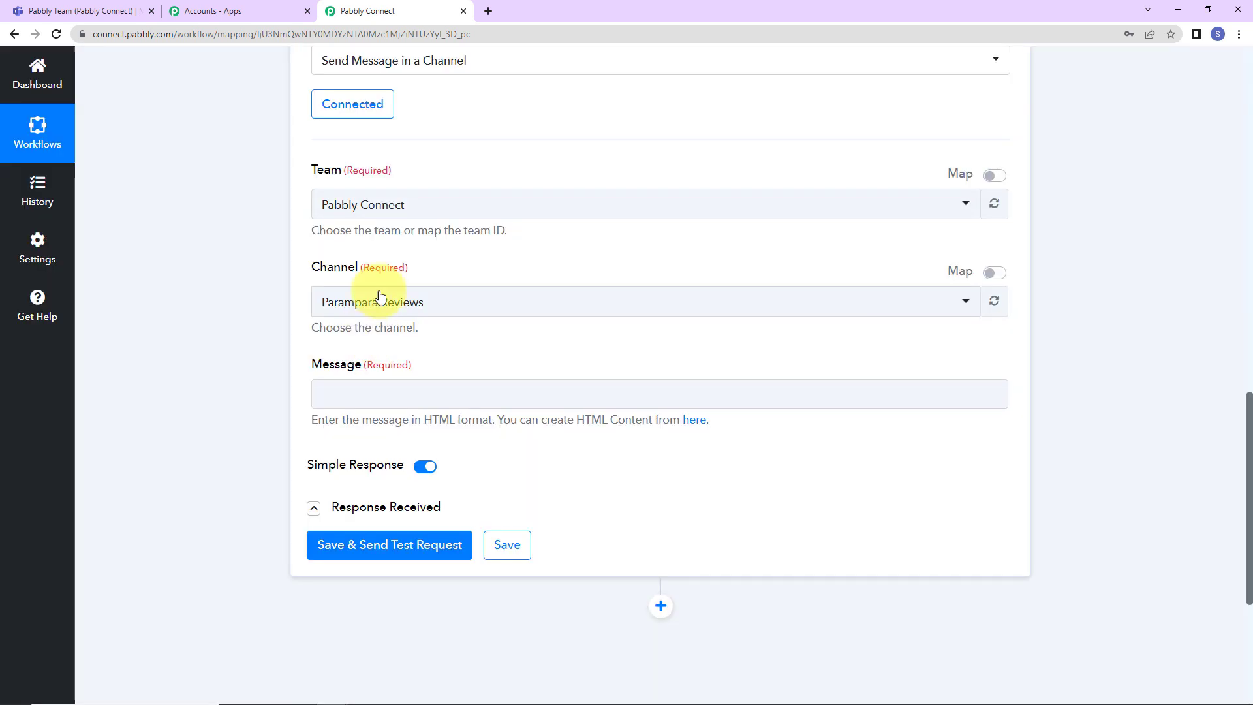
{"action": "left_click", "coordinate": [381, 299]}
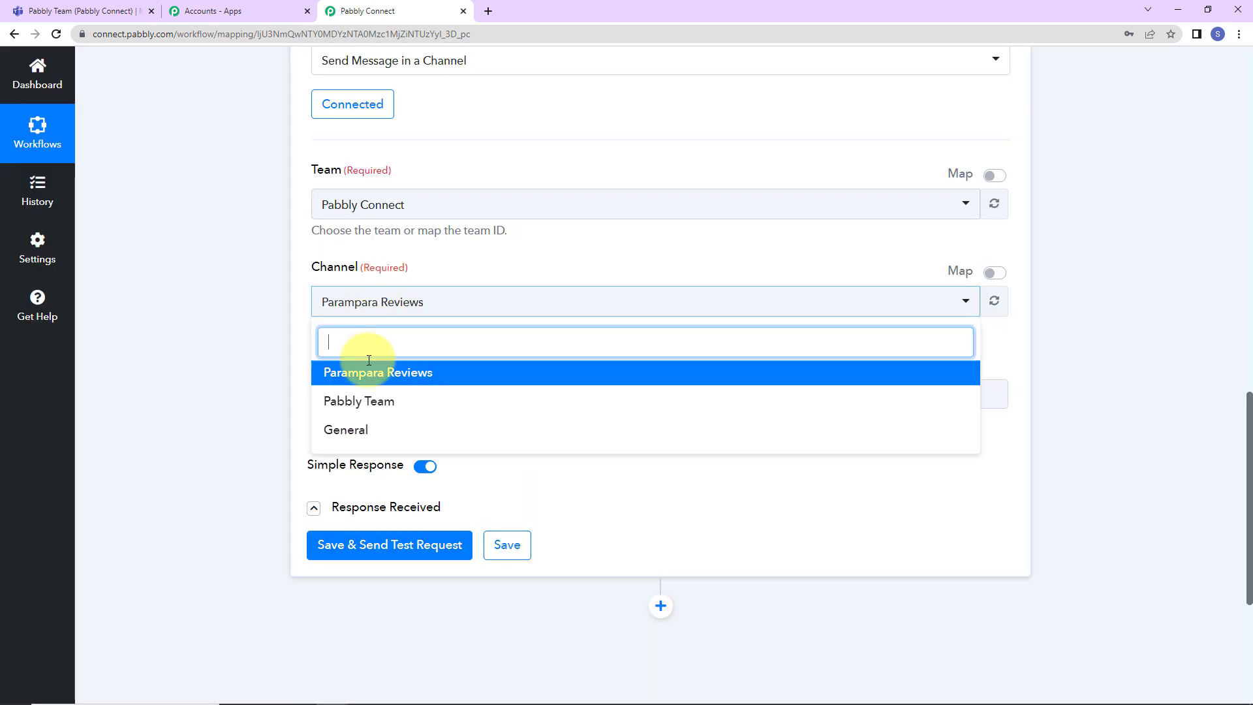
{"action": "left_click", "coordinate": [359, 402]}
{"action": "left_click", "coordinate": [326, 388]}
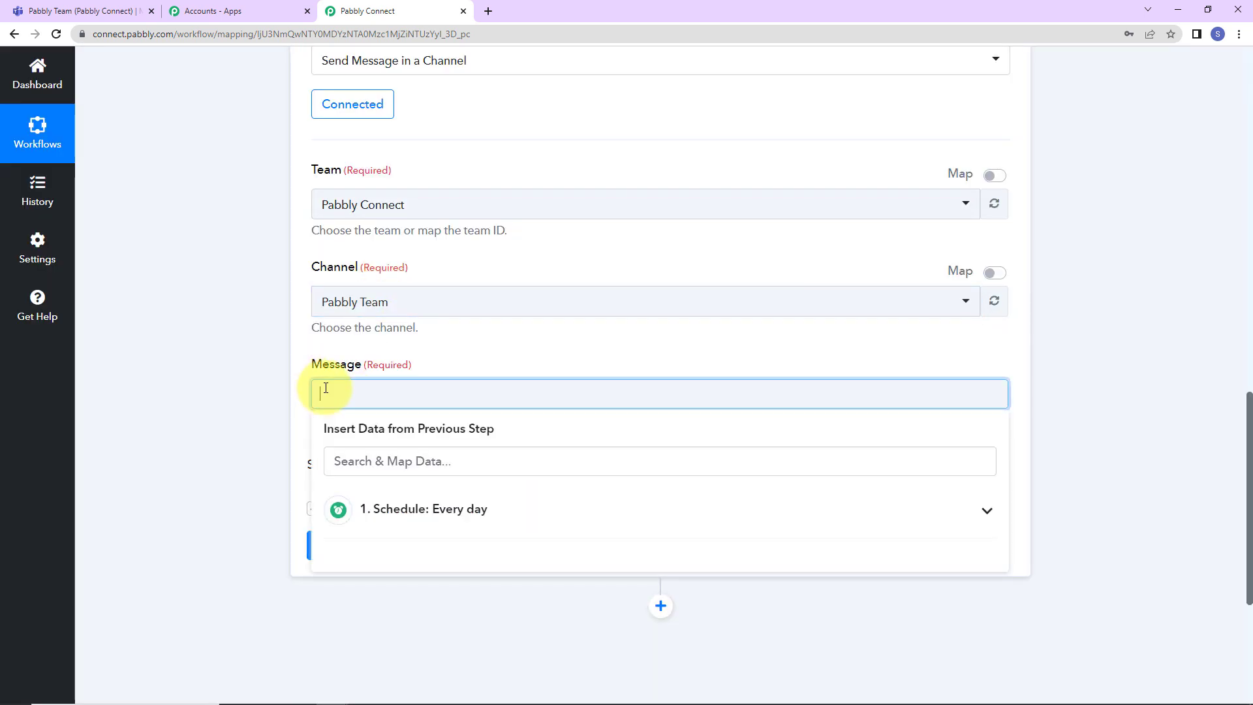
{"action": "type", "text": "Team, Please share the topics to be published today.  Regards"}
{"action": "left_click", "coordinate": [210, 465]}
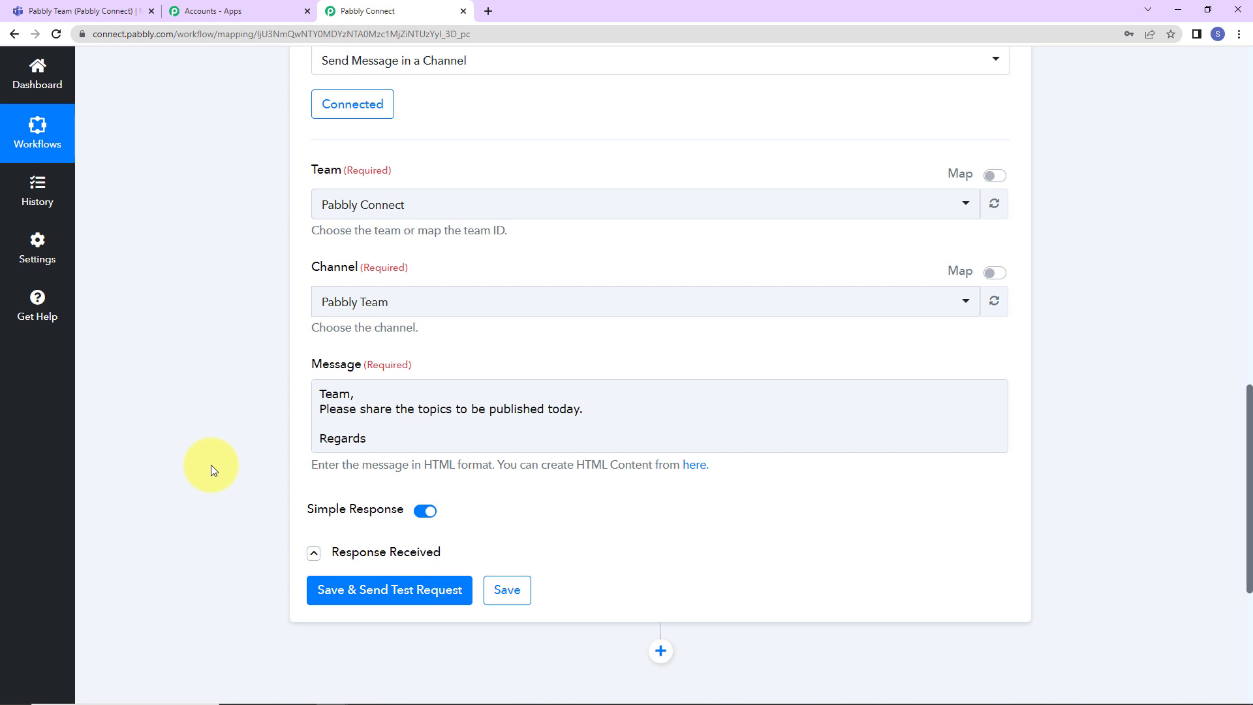
Save the Teams action, send a test request, and review the returned message details
{"action": "left_click", "coordinate": [367, 589]}
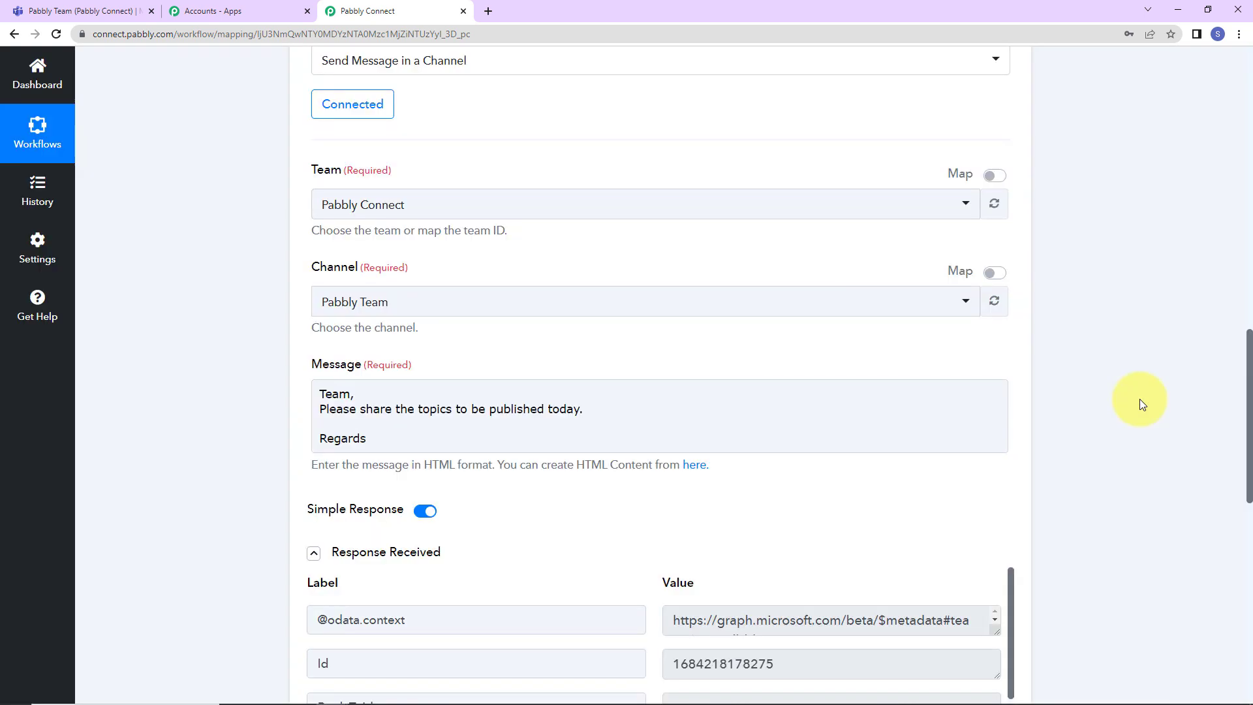
{"action": "scroll", "coordinate": [1139, 398], "scroll_direction": "down", "scroll_amount": 5}
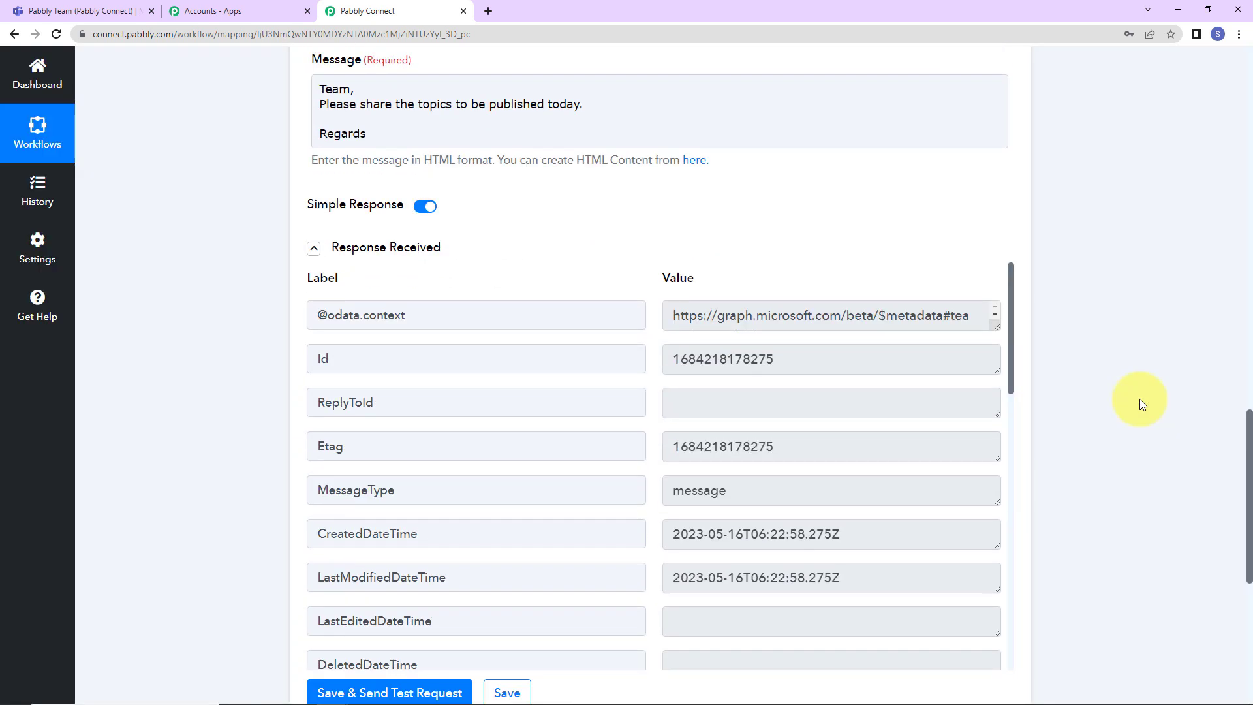
{"action": "left_click", "coordinate": [329, 94]}
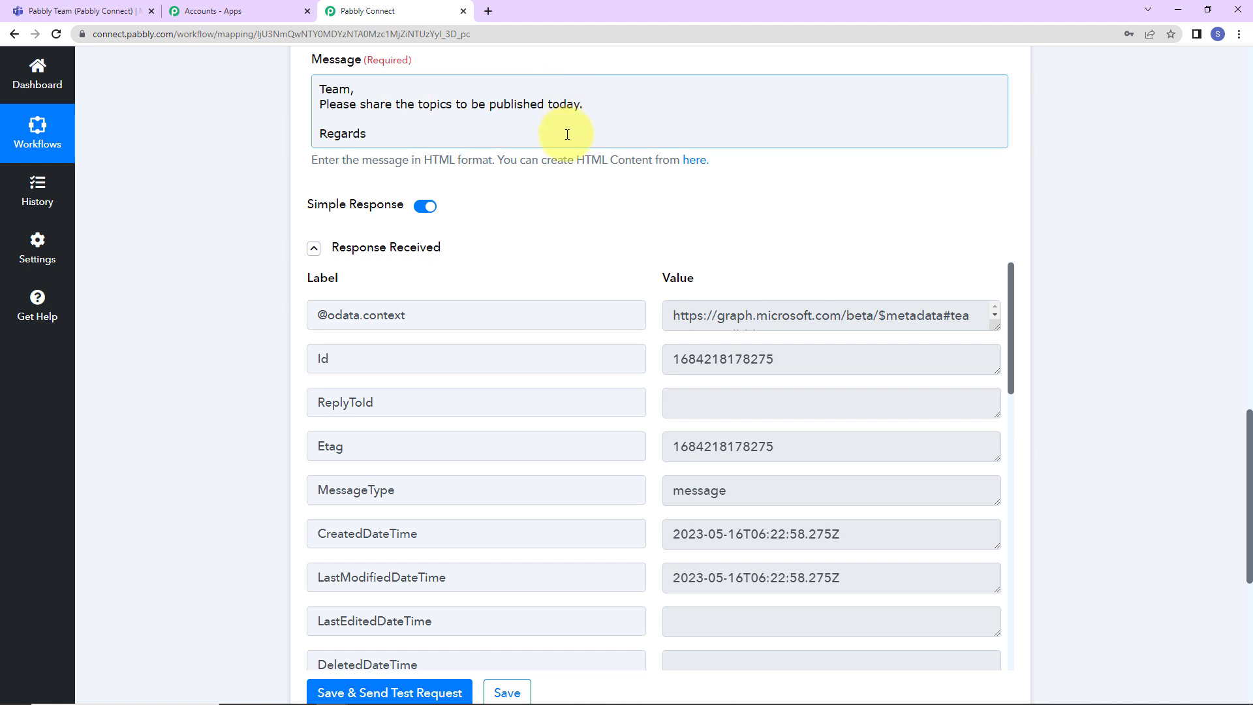
Confirm in Microsoft Teams that the test message asking for today's topics appears in Pabbly Team
{"action": "left_click", "coordinate": [89, 11]}
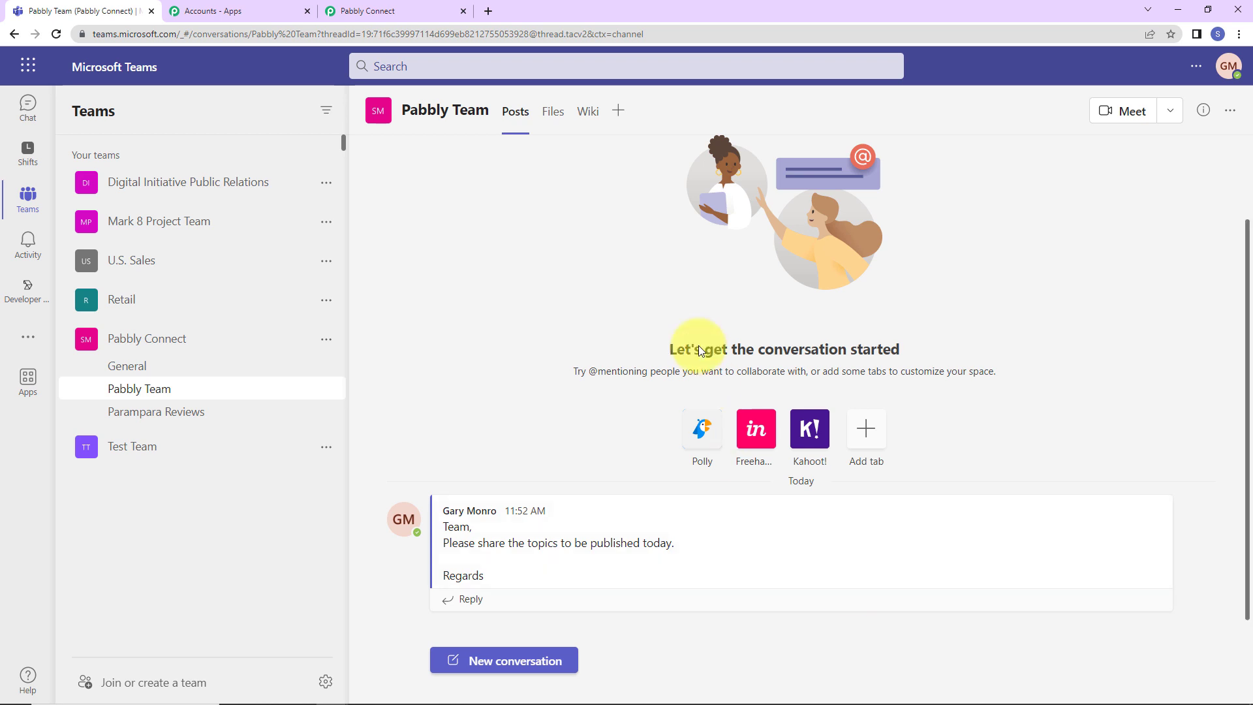
Back in Pabbly Connect, collapse the Every day Schedule trigger and the Teams Send Message action
{"action": "left_click", "coordinate": [397, 17]}
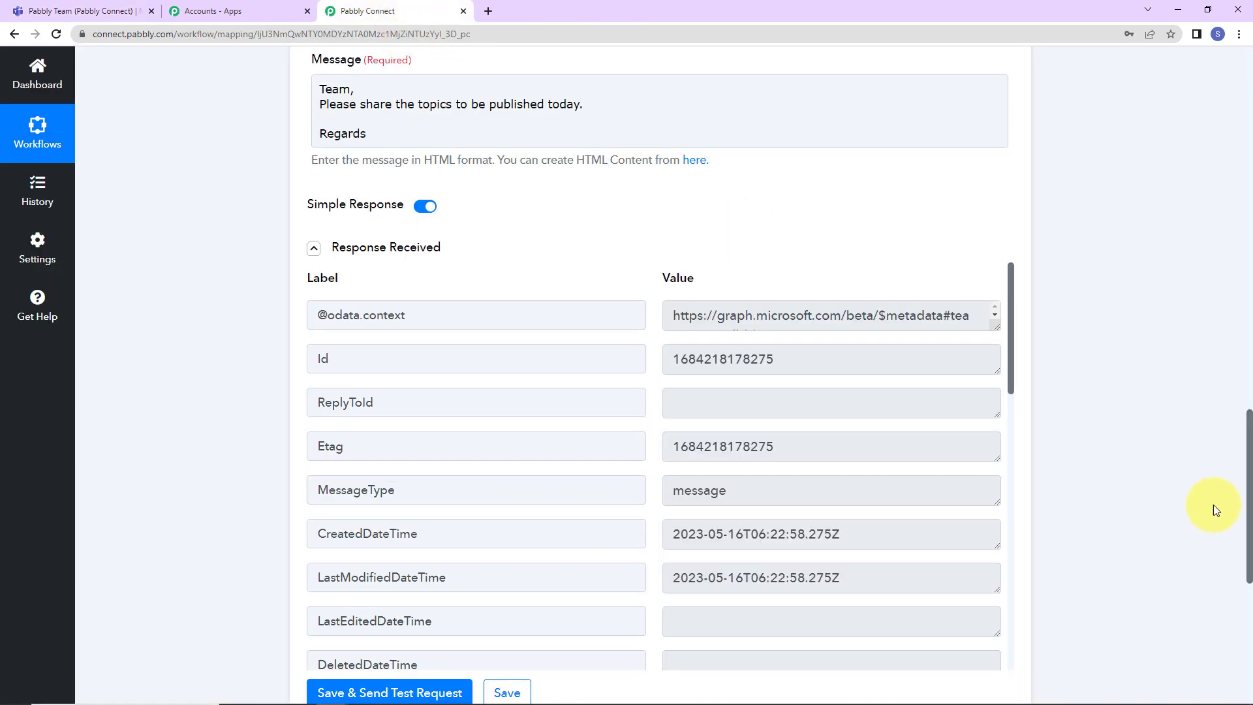
{"action": "left_click", "coordinate": [1243, 252]}
{"action": "left_click", "coordinate": [1243, 251]}
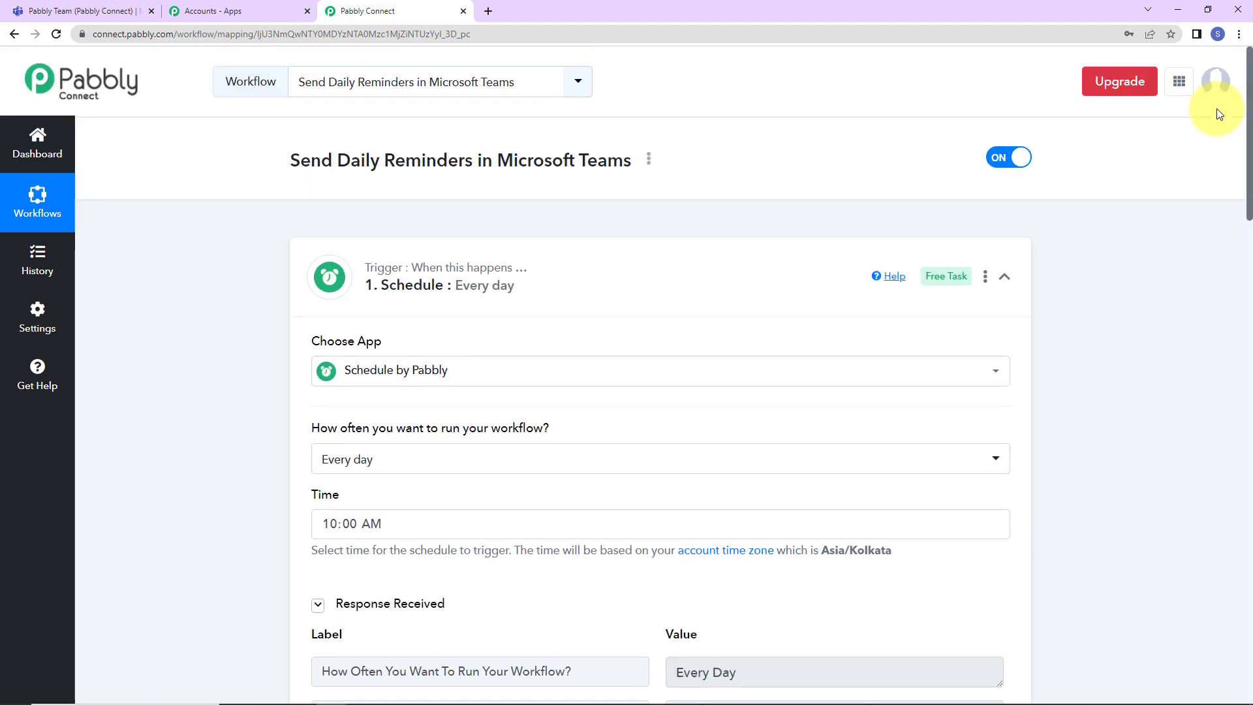
{"action": "mouse_move", "coordinate": [383, 274]}
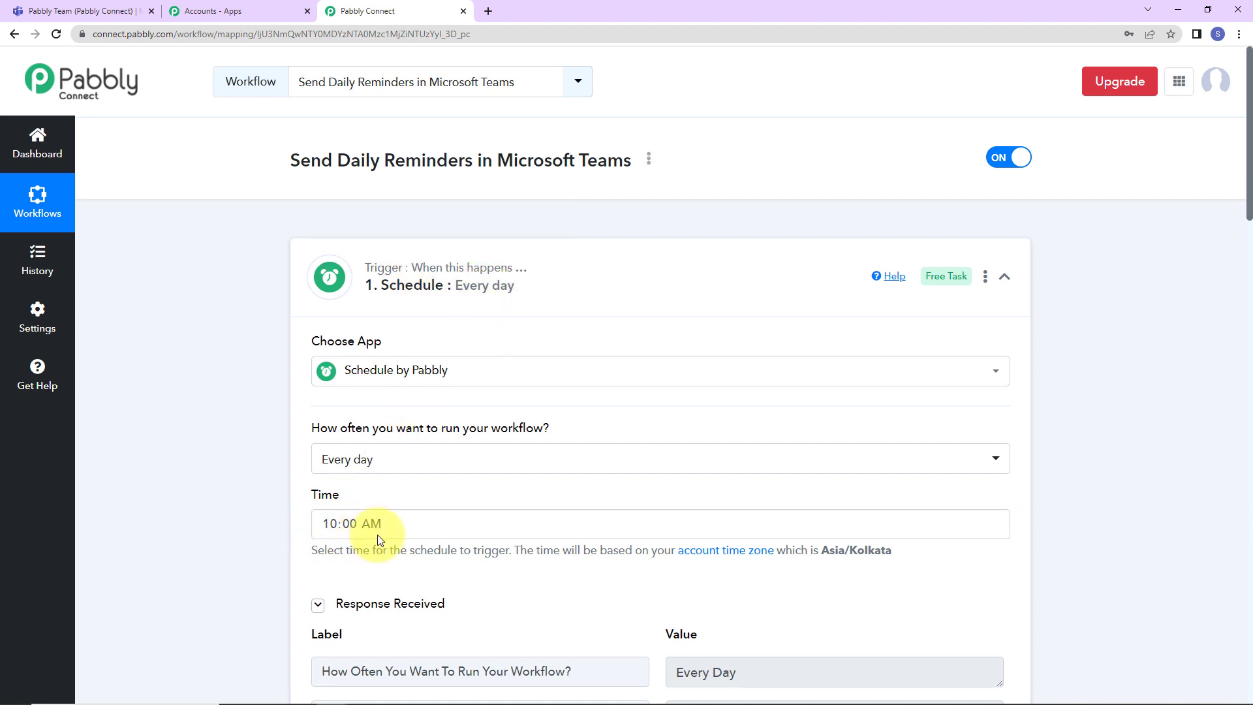
{"action": "left_click", "coordinate": [1004, 276]}
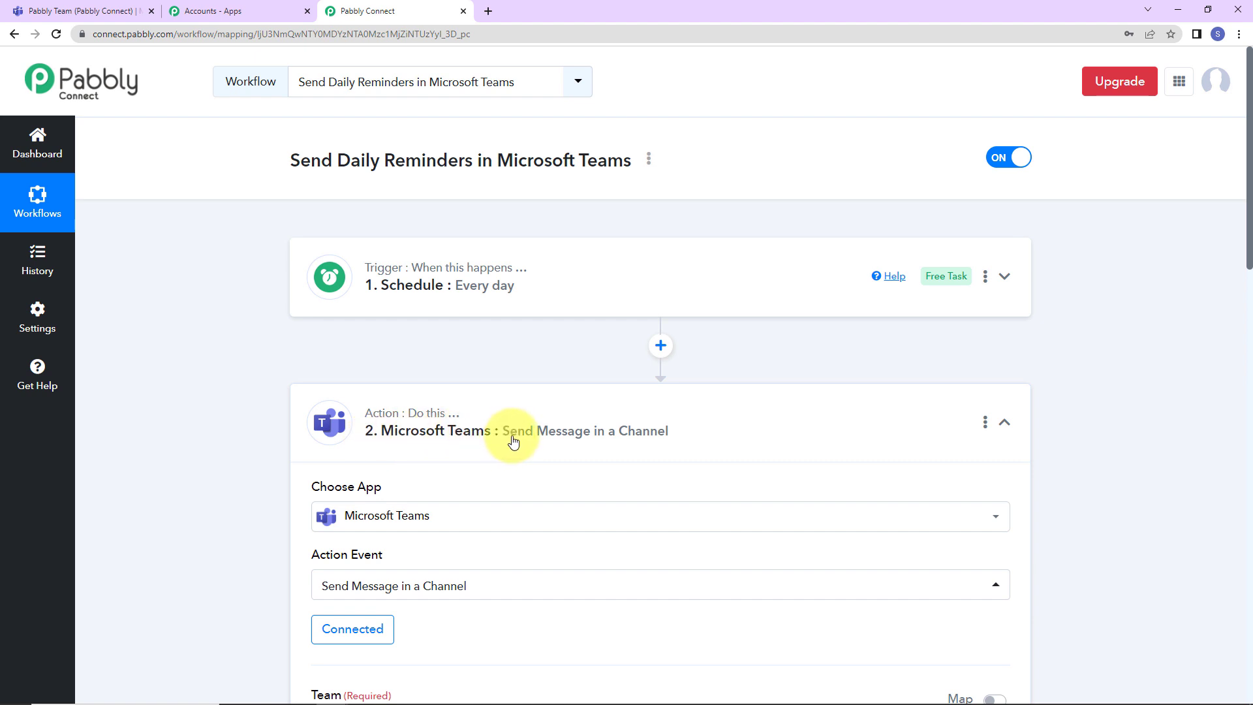
{"action": "left_click", "coordinate": [1005, 422]}
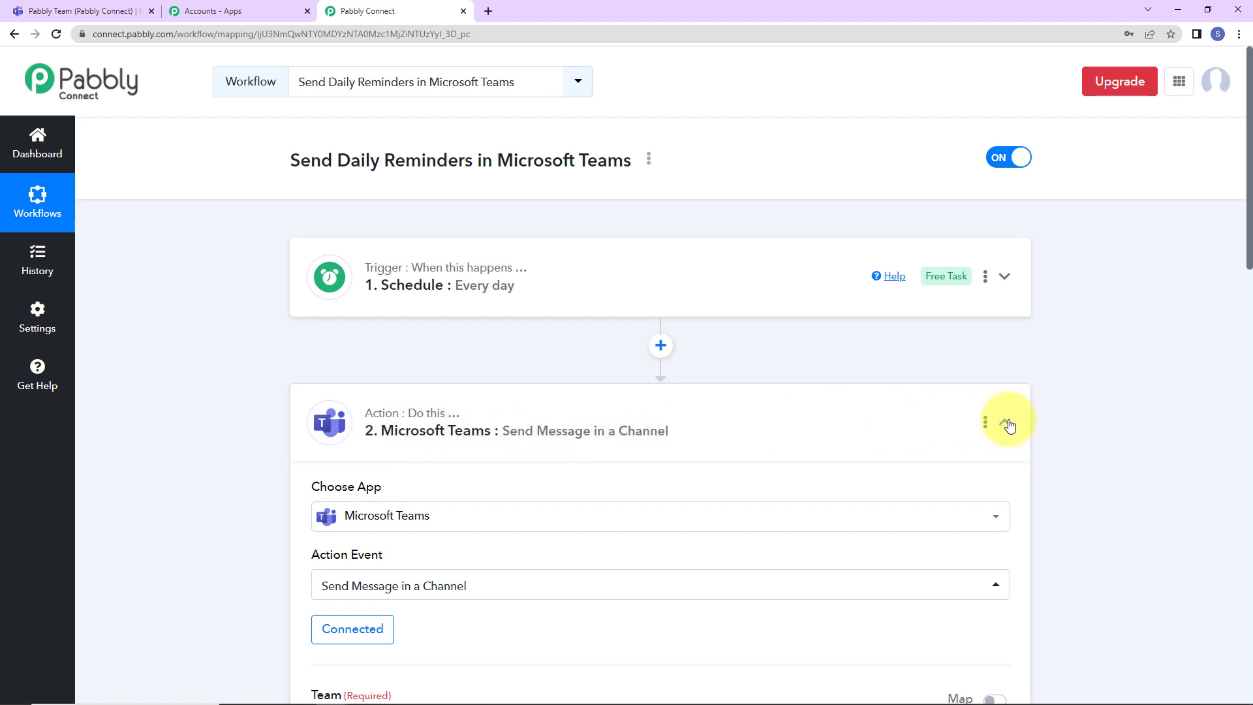